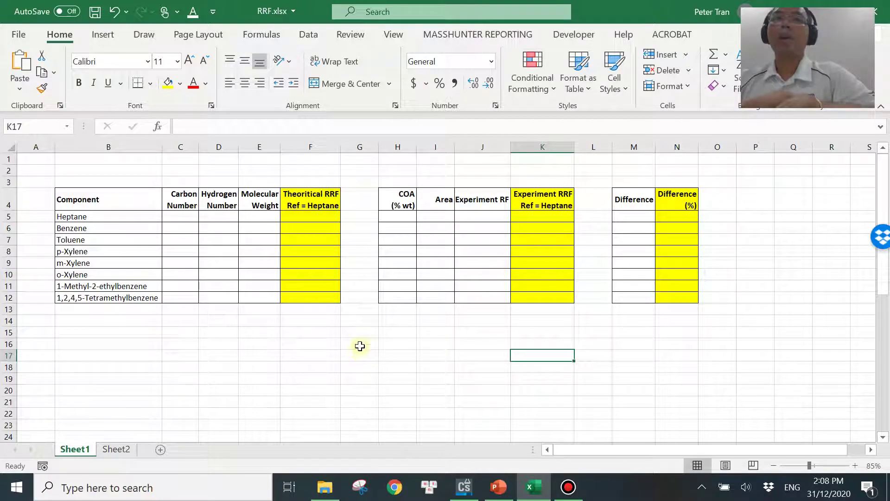
Review the component list, switch to PowerPoint to view the theoretical relative response factors in Table 2 on slide 3, and return to Excel
{"action": "left_click_drag", "start_coordinate": [134, 218], "coordinate": [130, 297]}
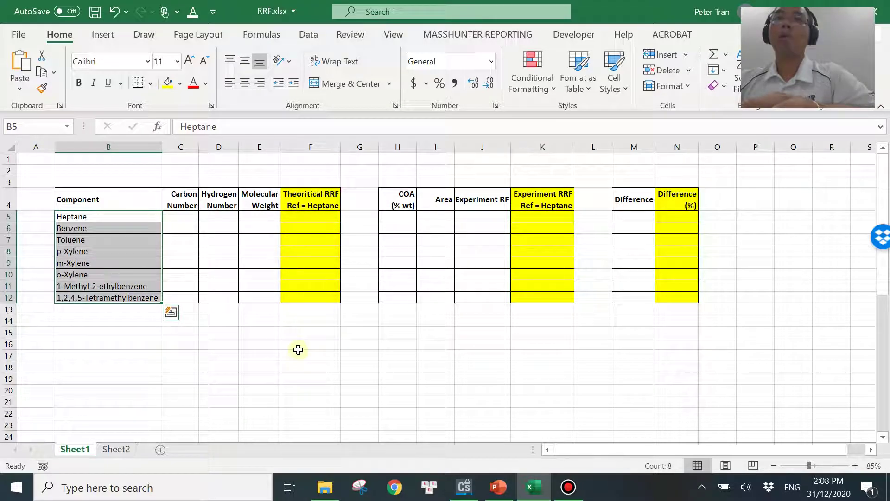
{"action": "left_click", "coordinate": [360, 336]}
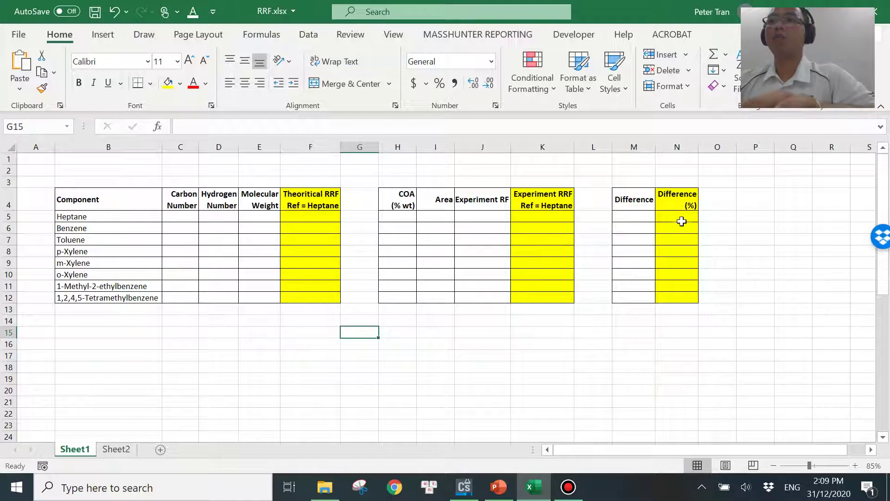
{"action": "left_click", "coordinate": [498, 487]}
{"action": "left_click", "coordinate": [113, 307]}
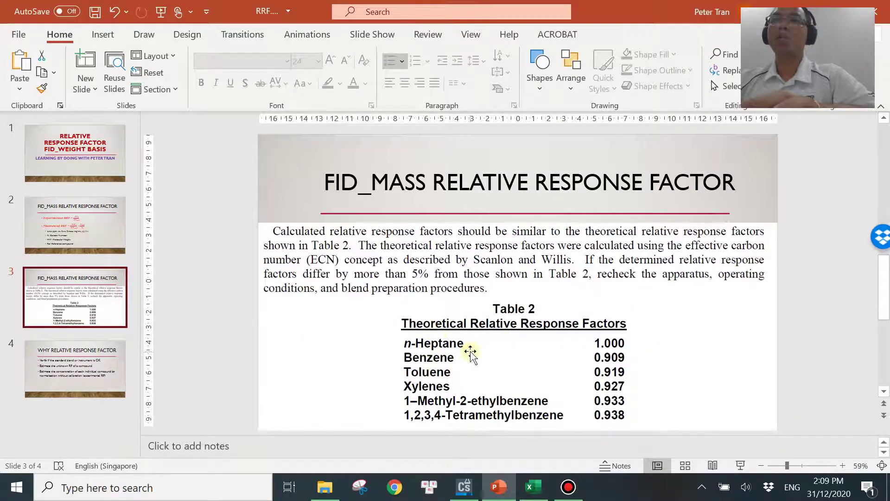
{"action": "left_click", "coordinate": [534, 486]}
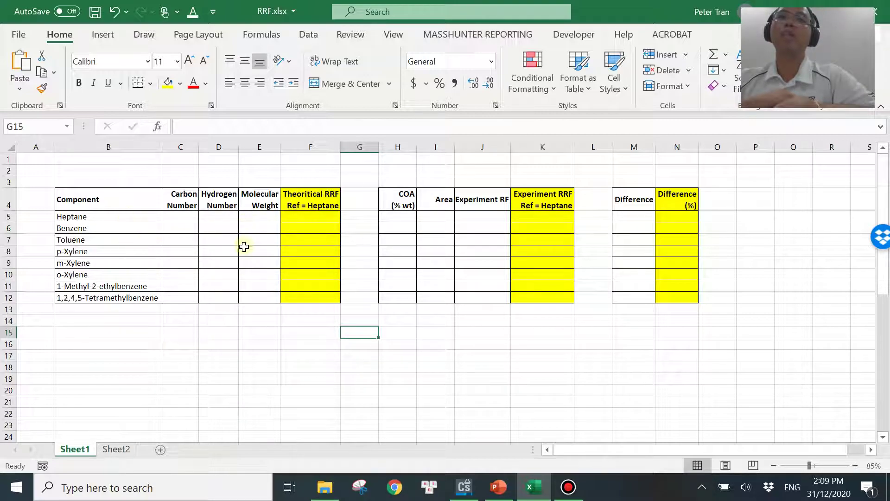
Enter the carbon numbers 7, 6, 7, 8, 8, 8, 9 and 10 in C5:C12 for heptane through 1,2,4,5-tetramethylbenzene
{"action": "left_click", "coordinate": [184, 217]}
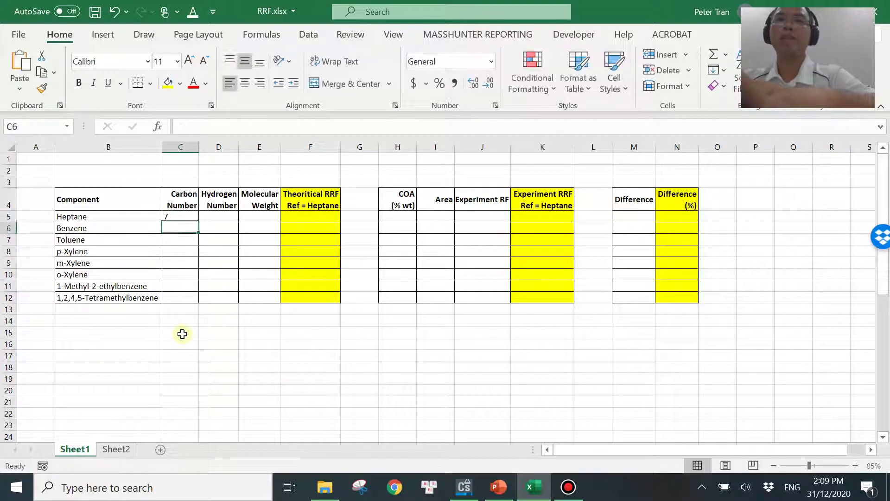
{"action": "type", "text": "7"}
{"action": "key", "text": "Return"}
{"action": "type", "text": "6"}
{"action": "key", "text": "Return"}
{"action": "type", "text": "7"}
{"action": "key", "text": "Return"}
{"action": "type", "text": "8"}
{"action": "key", "text": "Return"}
{"action": "type", "text": "8"}
{"action": "key", "text": "Return"}
{"action": "type", "text": "8"}
{"action": "key", "text": "Return"}
{"action": "type", "text": "9"}
{"action": "key", "text": "Return"}
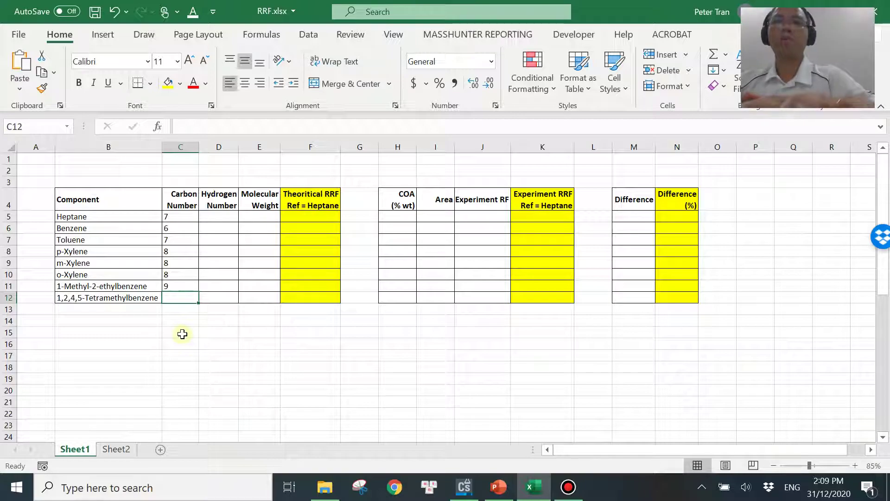
{"action": "type", "text": "10"}
{"action": "key", "text": "Tab"}
{"action": "key", "text": "Up"}
{"action": "key", "text": "Up"}
{"action": "key", "text": "Up"}
{"action": "key", "text": "Up"}
{"action": "key", "text": "Up"}
{"action": "key", "text": "Up"}
{"action": "key", "text": "Up"}
{"action": "key", "text": "Left"}
{"action": "key", "text": "Right"}
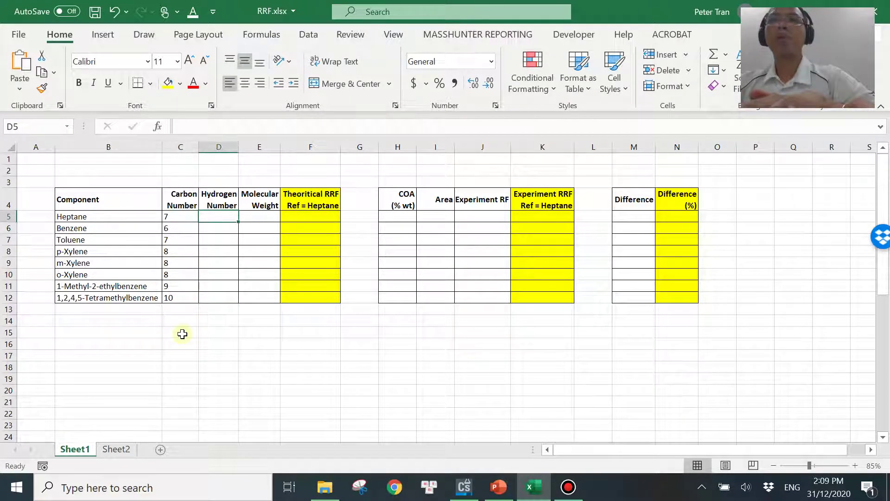
{"action": "key", "text": "Right"}
{"action": "key", "text": "Left"}
{"action": "key", "text": "Right"}
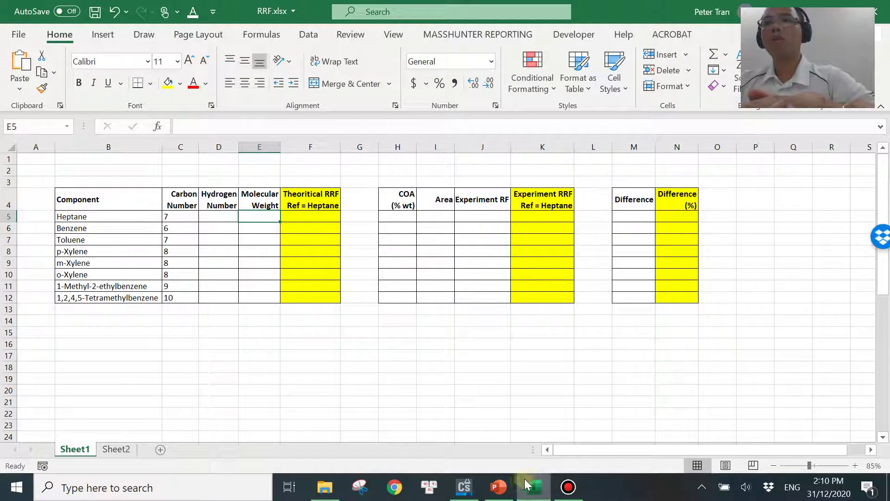
Switch to PowerPoint to consult the experimental and theoretical RRF equations on slide 2, and return to the Excel workbook
{"action": "left_click", "coordinate": [499, 487]}
{"action": "key", "text": "Page_Up"}
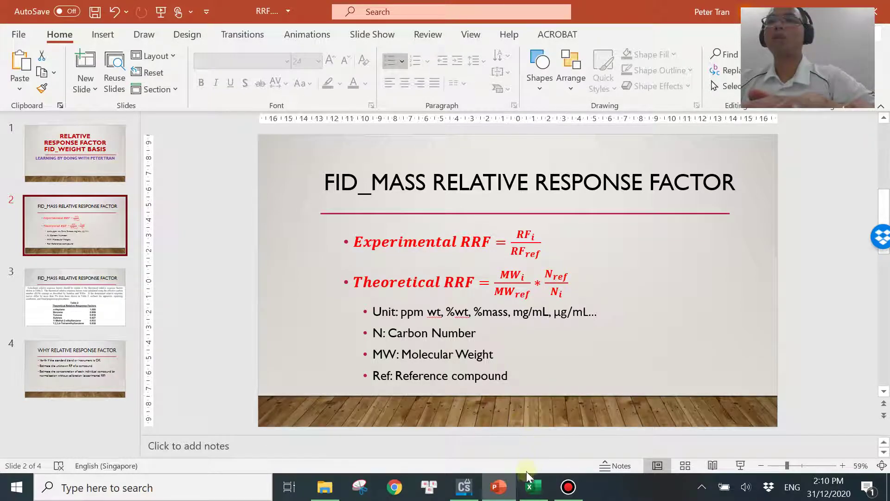
{"action": "left_click", "coordinate": [534, 487]}
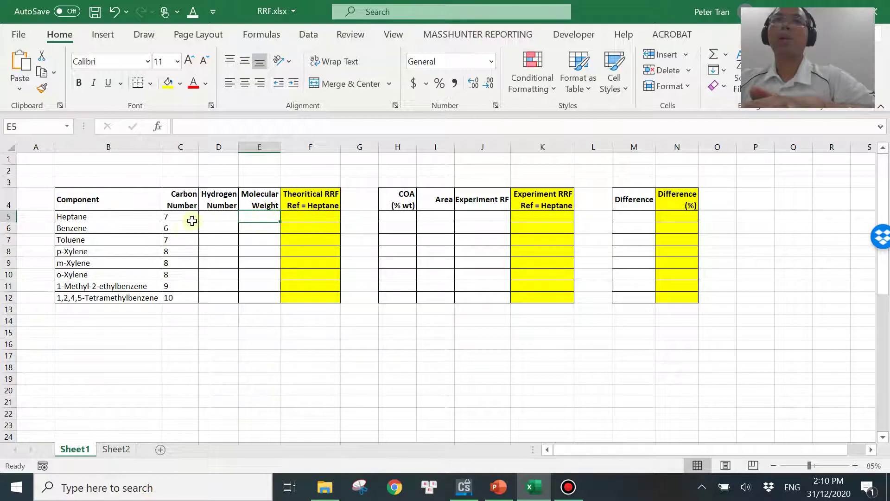
Enter the hydrogen numbers 16, 6, 8, 10, 10, 10, 12 and 14 in D5:D12 for the eight components
{"action": "left_click", "coordinate": [217, 216]}
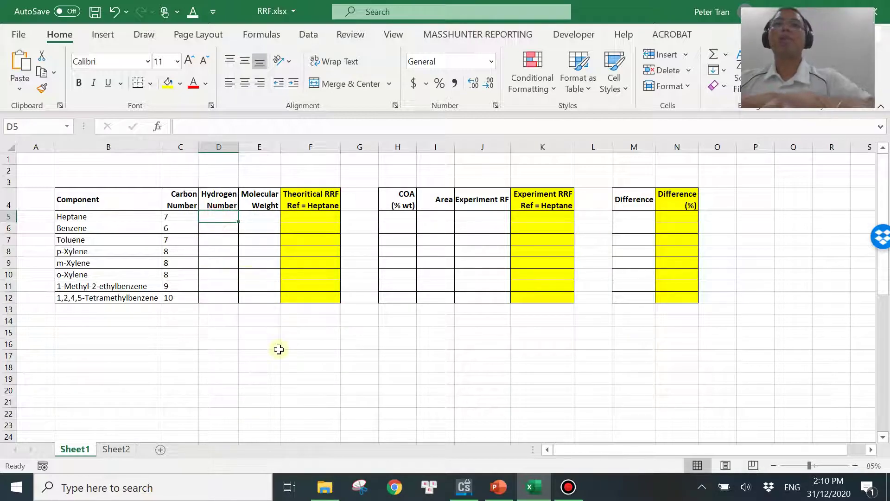
{"action": "type", "text": "16"}
{"action": "key", "text": "Return"}
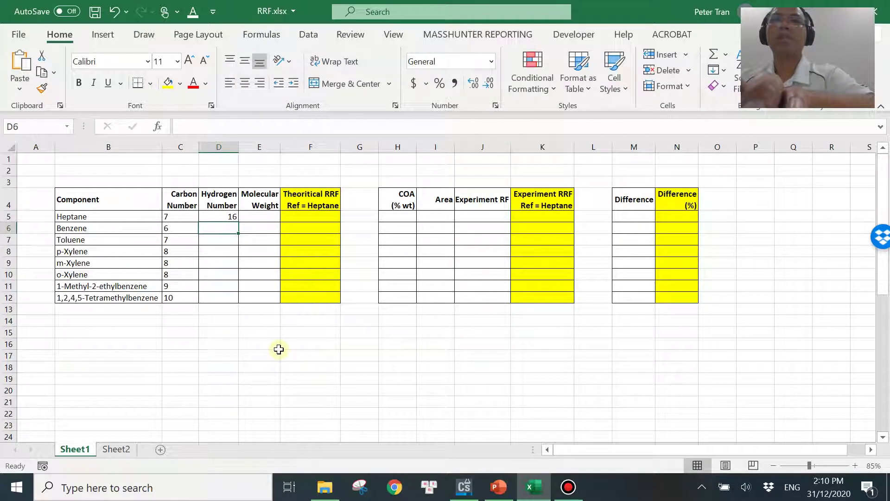
{"action": "type", "text": "6"}
{"action": "key", "text": "Return"}
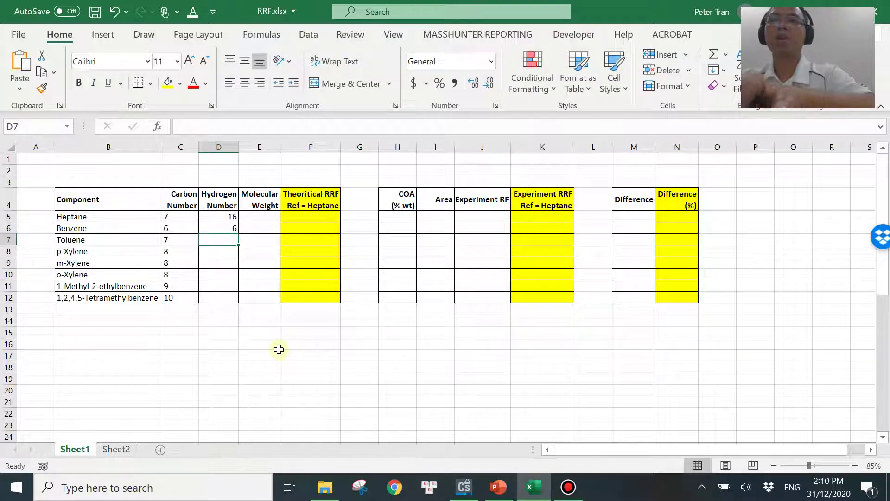
{"action": "type", "text": "8"}
{"action": "key", "text": "Return"}
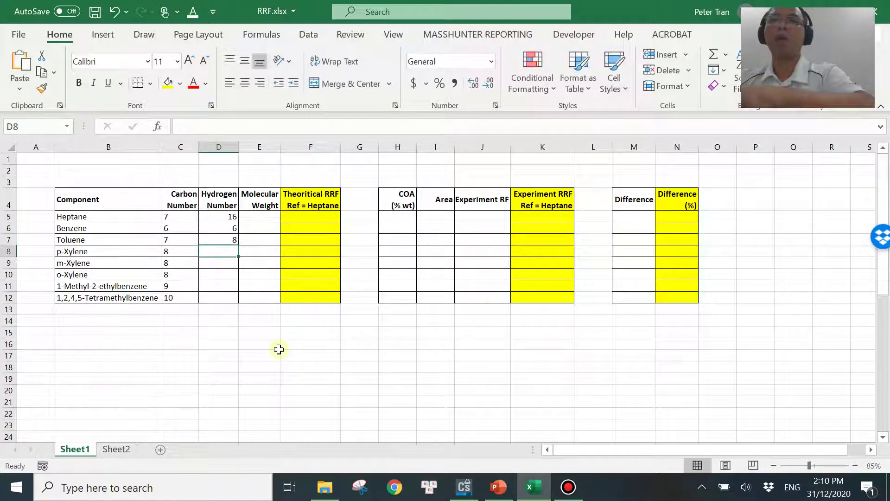
{"action": "type", "text": "10"}
{"action": "key", "text": "Return"}
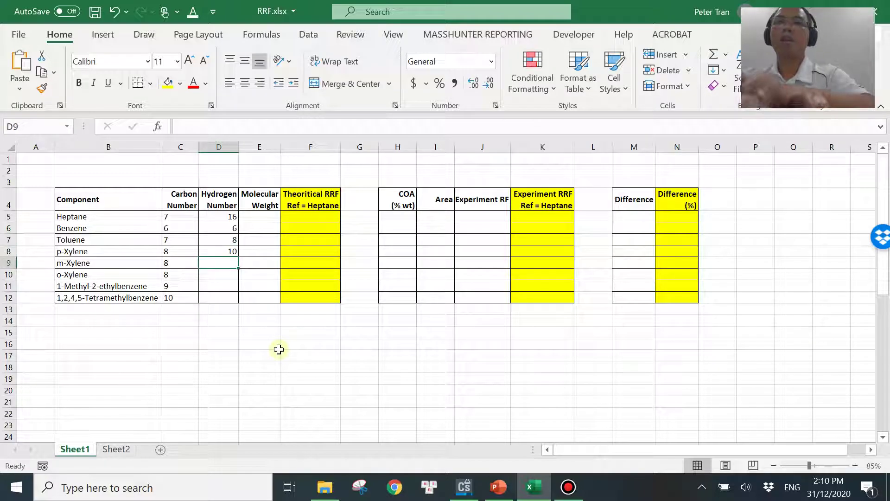
{"action": "type", "text": "10"}
{"action": "key", "text": "Return"}
{"action": "type", "text": "10"}
{"action": "key", "text": "Return"}
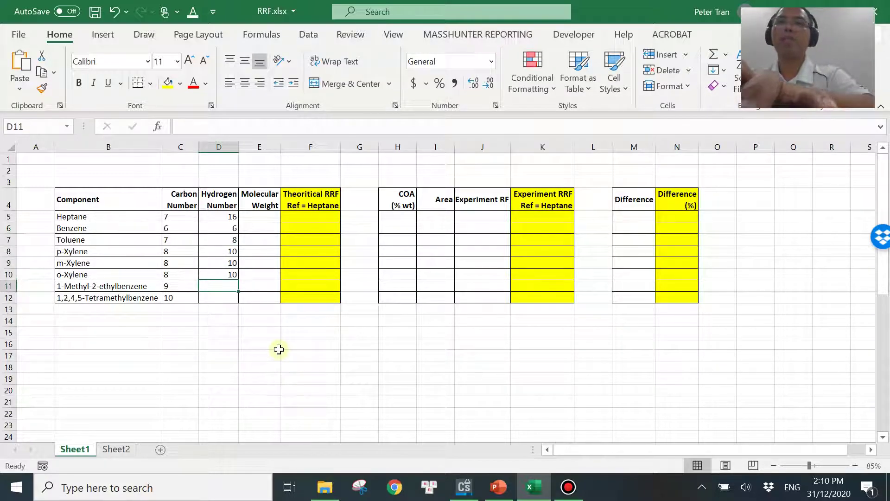
{"action": "type", "text": "12"}
{"action": "key", "text": "Return"}
{"action": "type", "text": "14"}
{"action": "key", "text": "Return"}
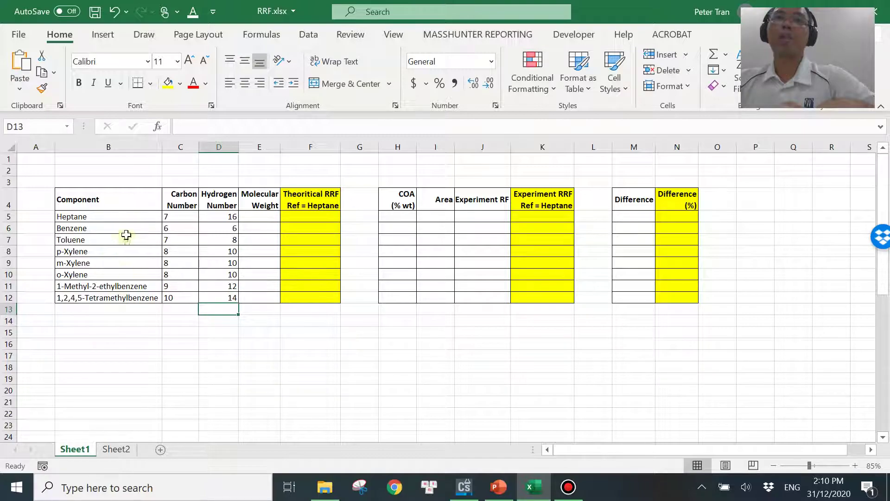
Calculate heptane's molecular weight in E5 with =12*C5+D5 and fill the formula down to E12 for all components
{"action": "left_click", "coordinate": [255, 218]}
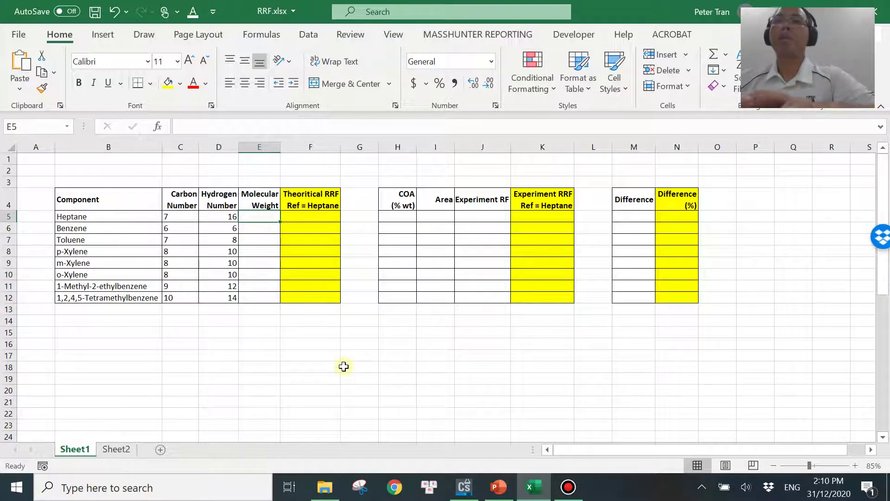
{"action": "type", "text": "=12*"}
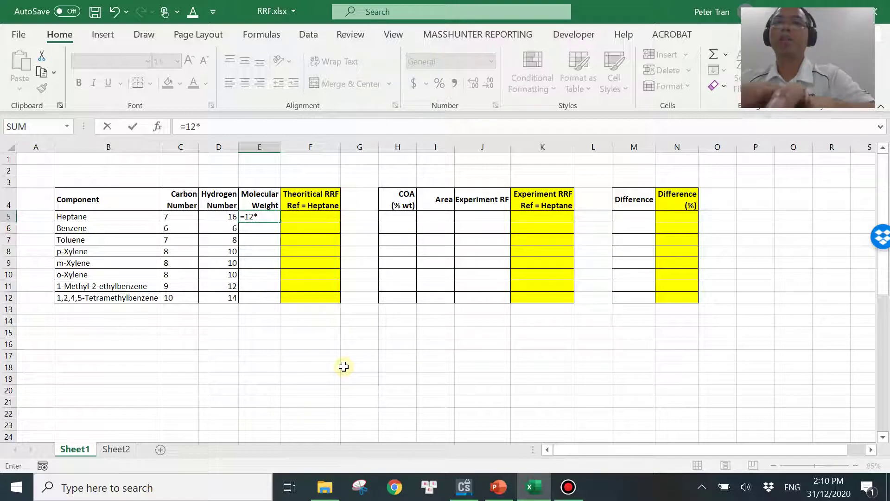
{"action": "left_click", "coordinate": [183, 217]}
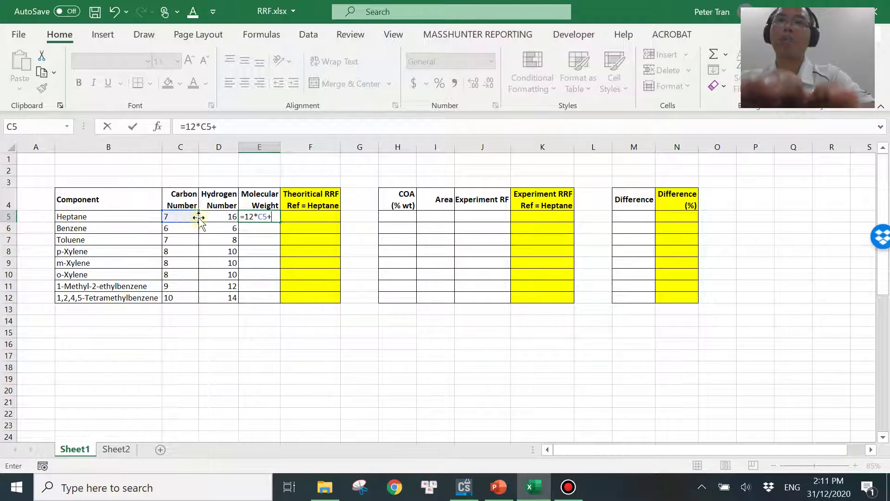
{"action": "left_click", "coordinate": [218, 217]}
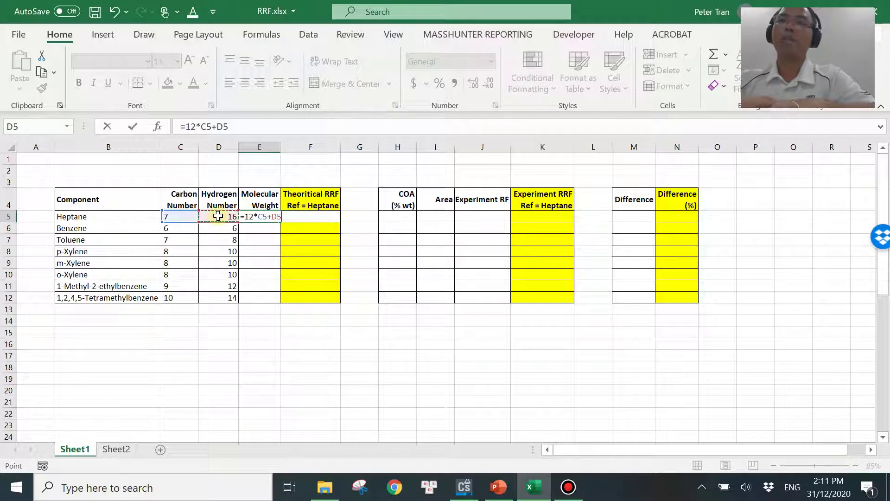
{"action": "key", "text": "Return"}
{"action": "left_click", "coordinate": [262, 217]}
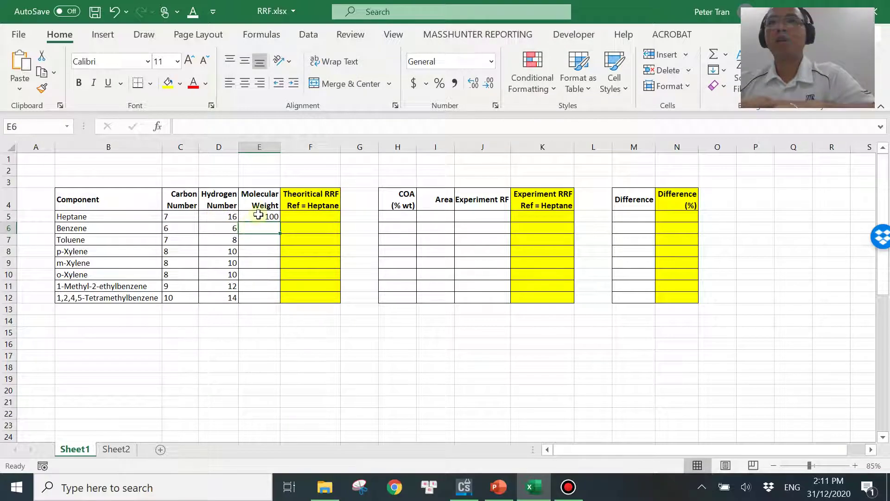
{"action": "double_click", "coordinate": [280, 222]}
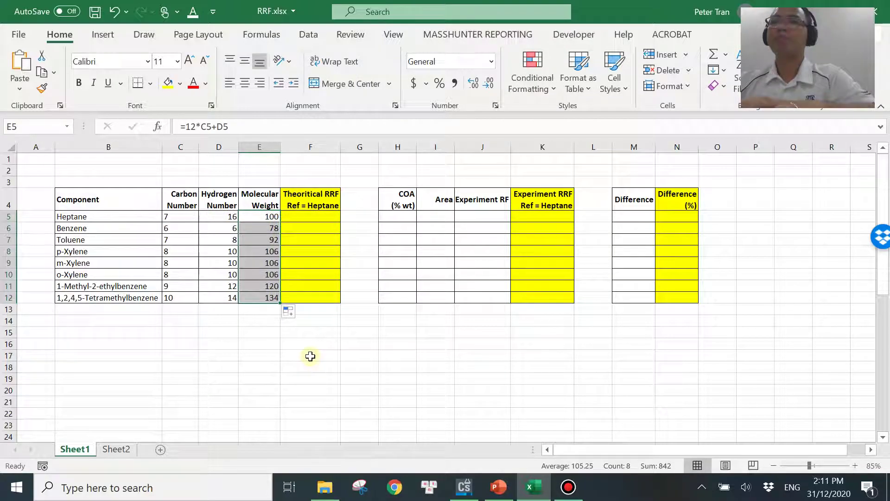
{"action": "left_click", "coordinate": [355, 218]}
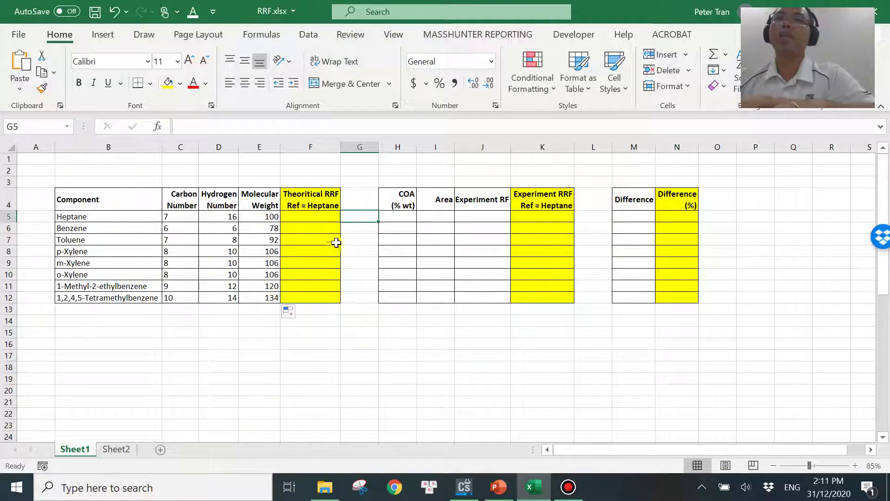
Start heptane's theoretical RRF formula in F5 with =E5*, switching to PowerPoint to check the equation on slide 2 and returning to Excel
{"action": "left_click", "coordinate": [307, 217]}
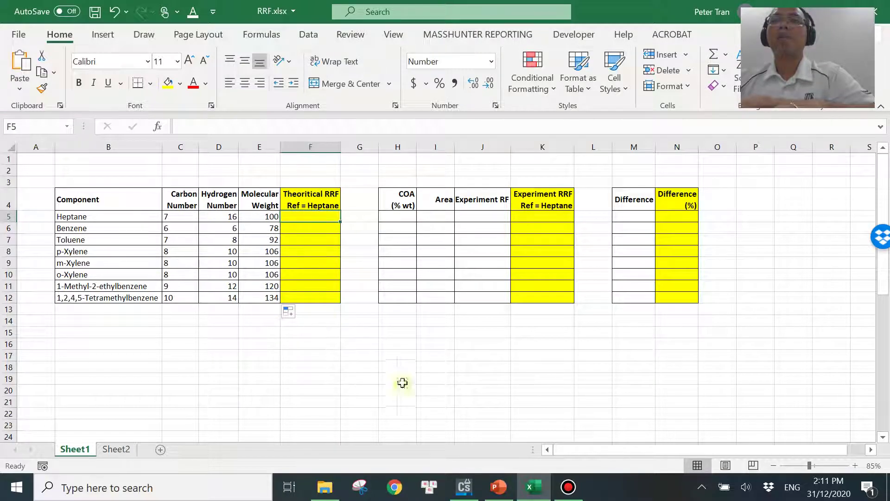
{"action": "left_click", "coordinate": [496, 487]}
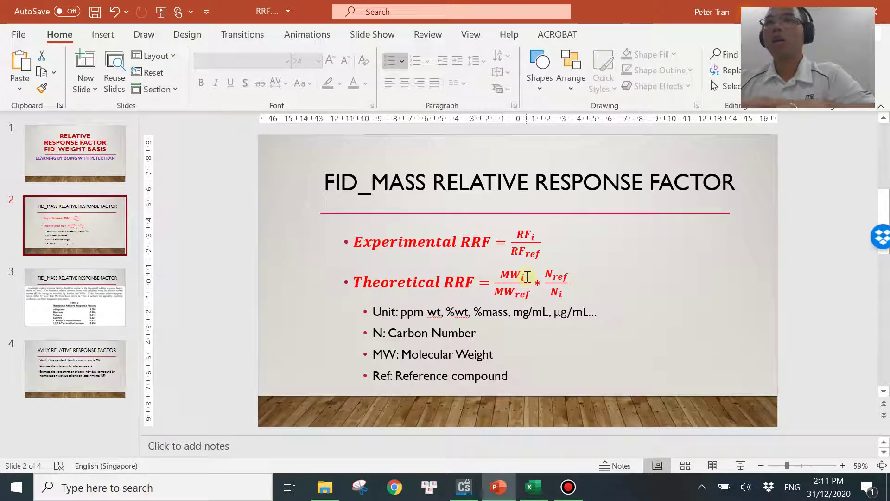
{"action": "left_click", "coordinate": [534, 487]}
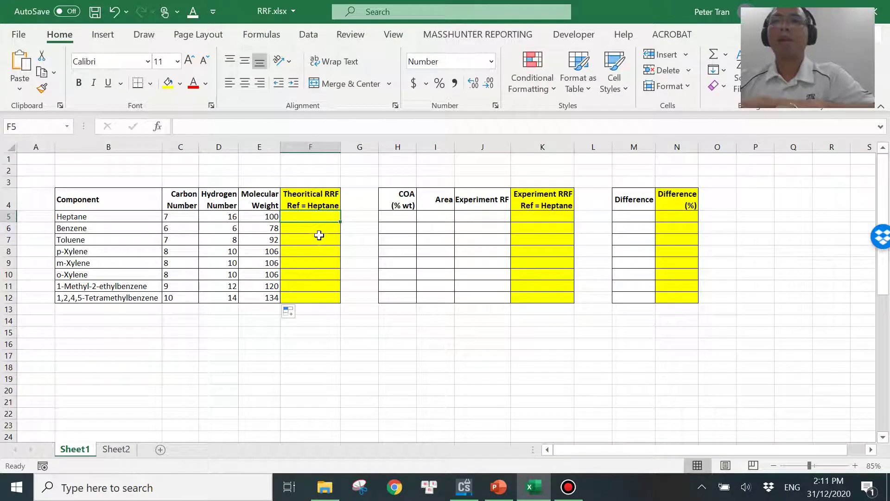
{"action": "type", "text": "="}
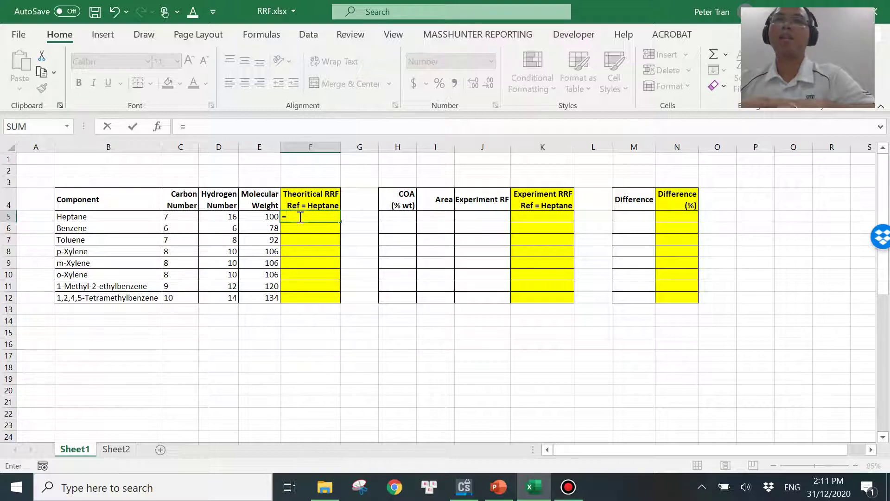
{"action": "left_click", "coordinate": [254, 215]}
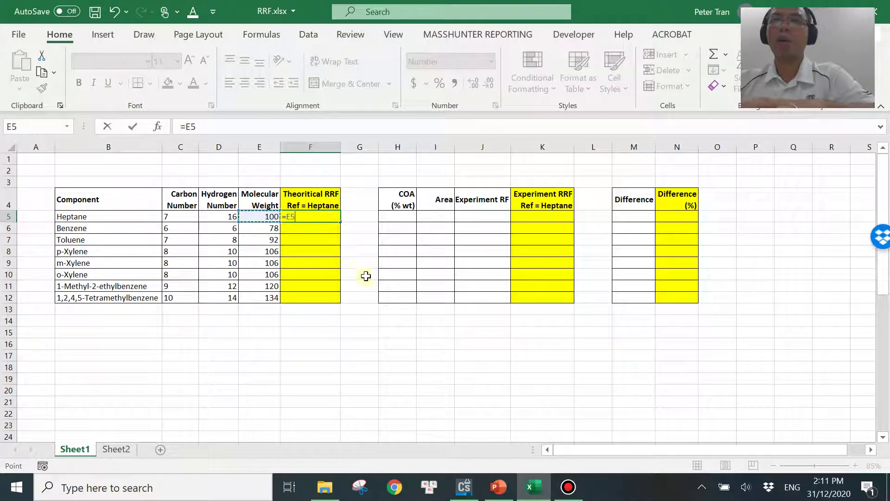
{"action": "left_click", "coordinate": [499, 487]}
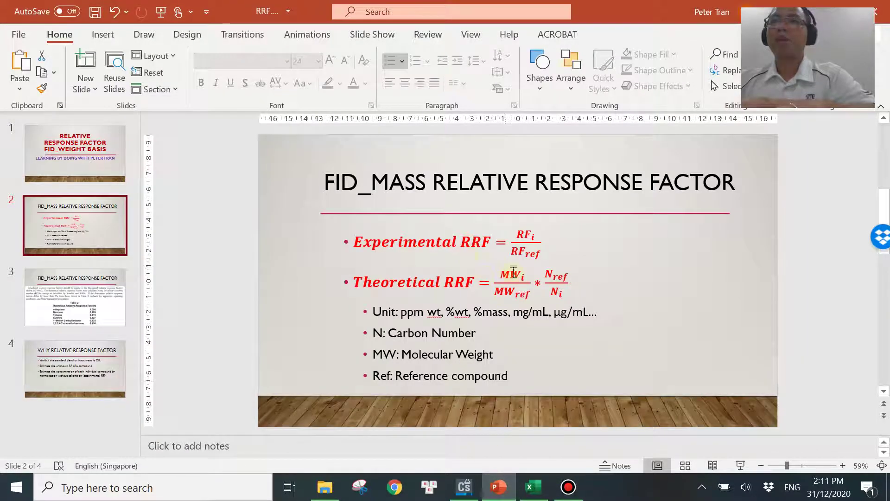
{"action": "left_click", "coordinate": [534, 487]}
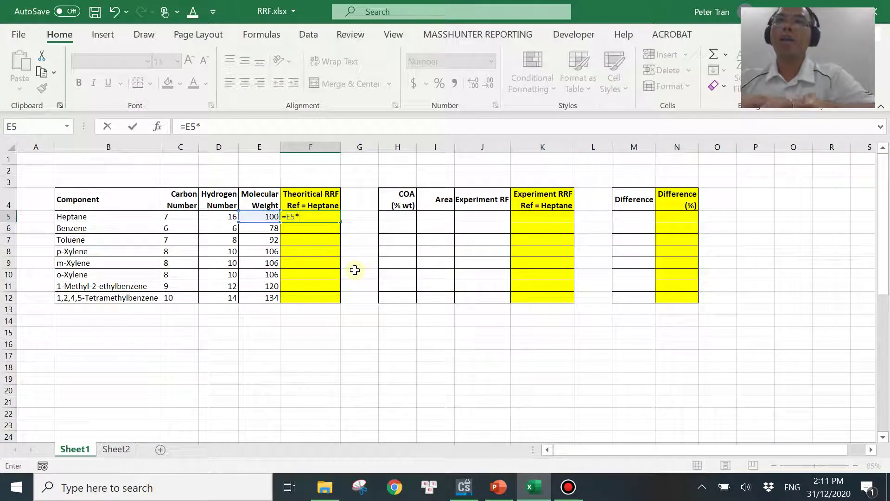
Add heptane's carbon number as the row-locked reference C$5 so the F5 formula reads =E5*C$5
{"action": "left_click", "coordinate": [181, 217]}
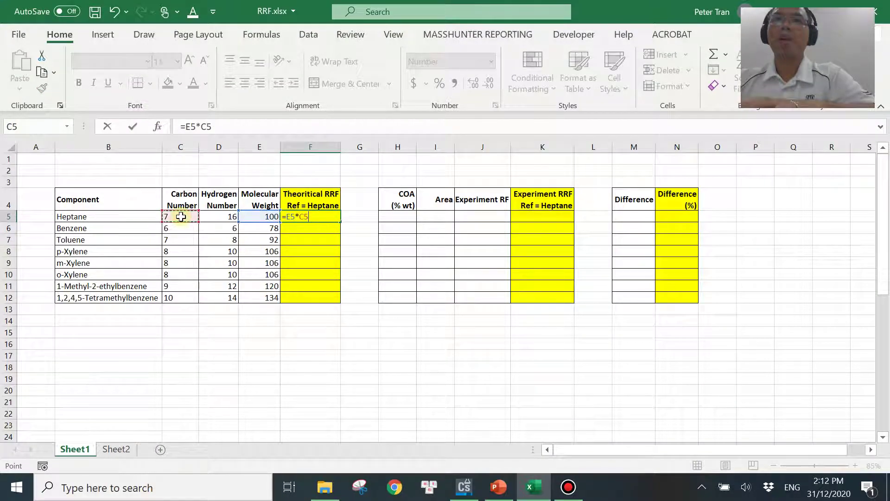
{"action": "left_click", "coordinate": [210, 129]}
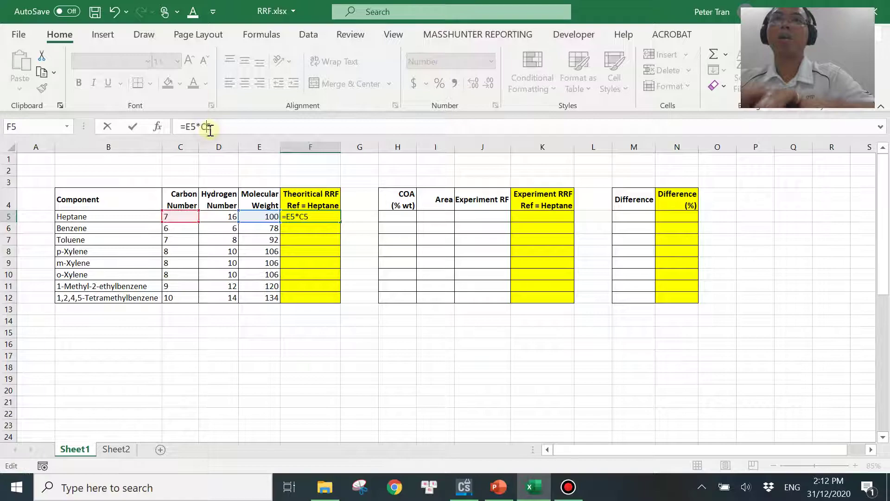
{"action": "type", "text": "4"}
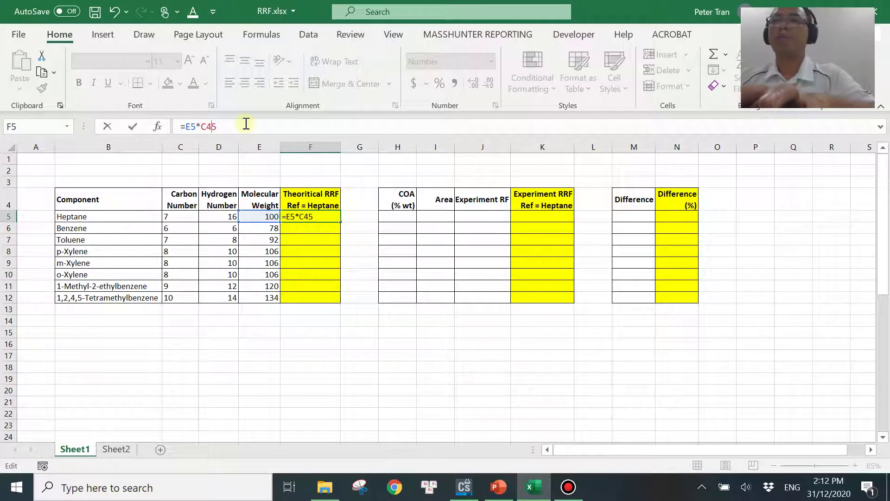
{"action": "key", "text": "BackSpace"}
{"action": "type", "text": "$"}
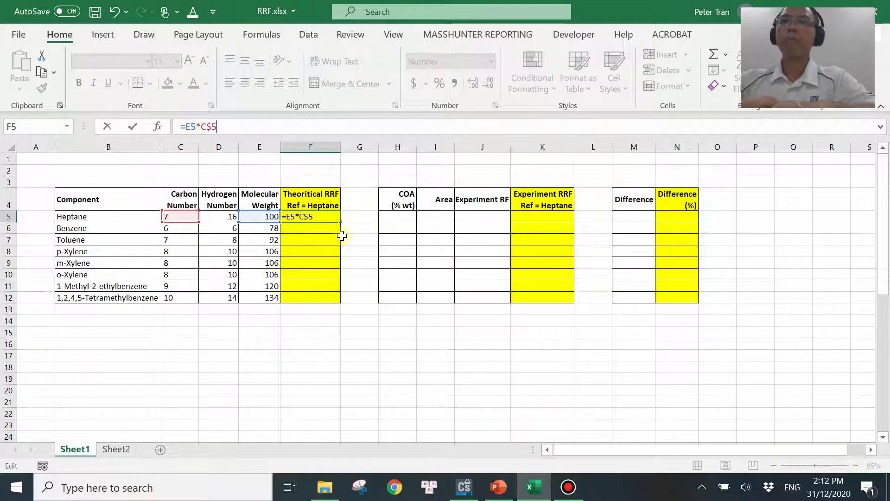
Recheck the theoretical RRF equation in PowerPoint and, back in Excel, extend the F5 formula to =E5*C$5/E$5
{"action": "left_click", "coordinate": [499, 487]}
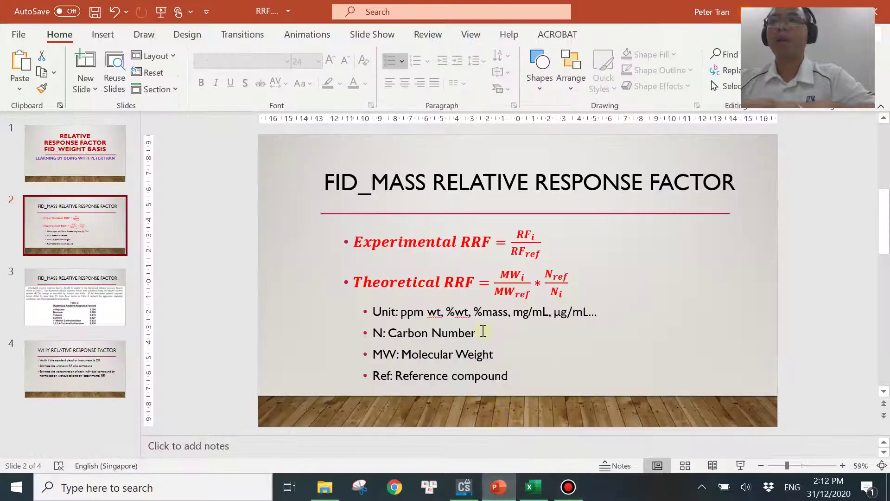
{"action": "left_click", "coordinate": [534, 487]}
{"action": "left_click", "coordinate": [260, 216]}
{"action": "left_click", "coordinate": [228, 127]}
{"action": "type", "text": "$5/E$5"}
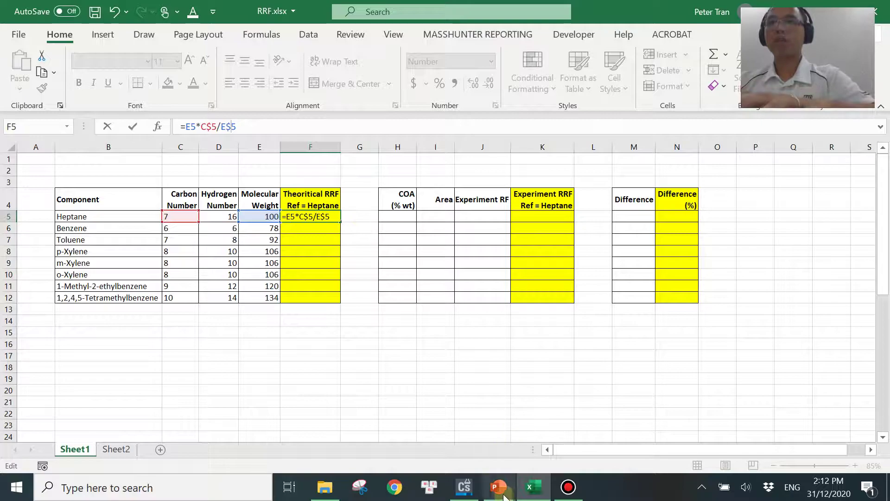
Check the equation's last term in PowerPoint, complete F5 in Excel as =E5*C$5/E$5/C5, and fill it down to F12
{"action": "left_click", "coordinate": [499, 487]}
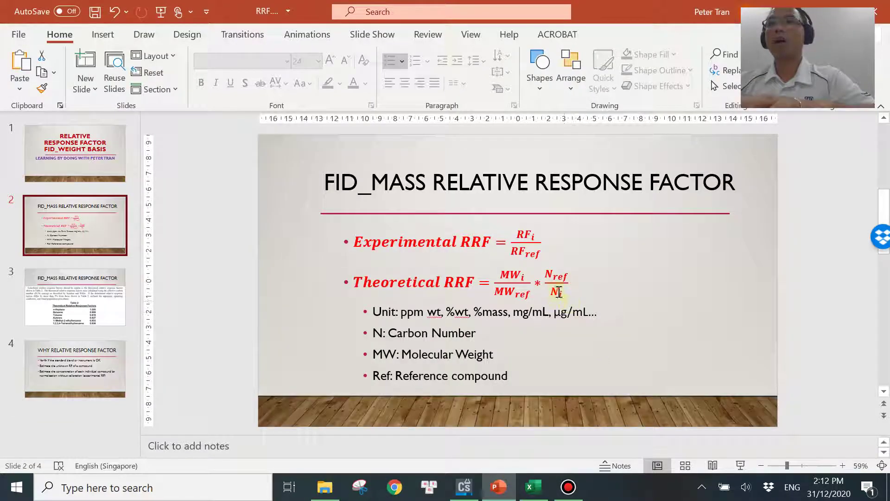
{"action": "left_click", "coordinate": [534, 487]}
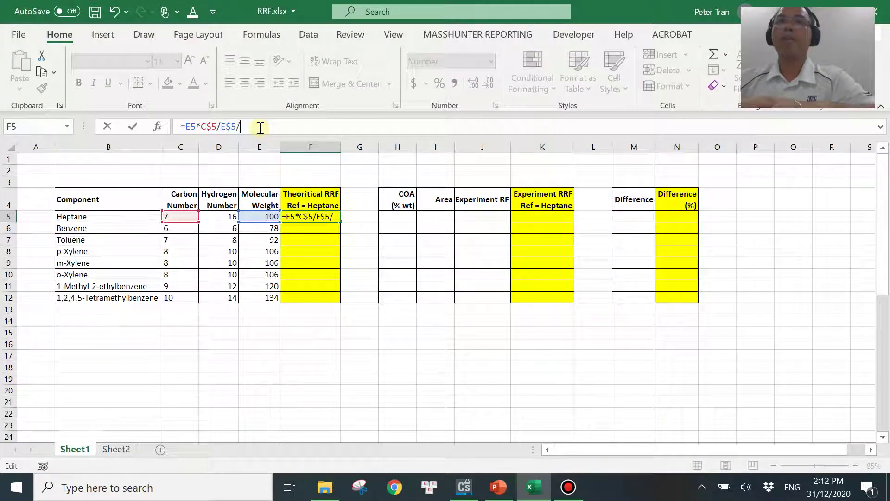
{"action": "left_click", "coordinate": [186, 214]}
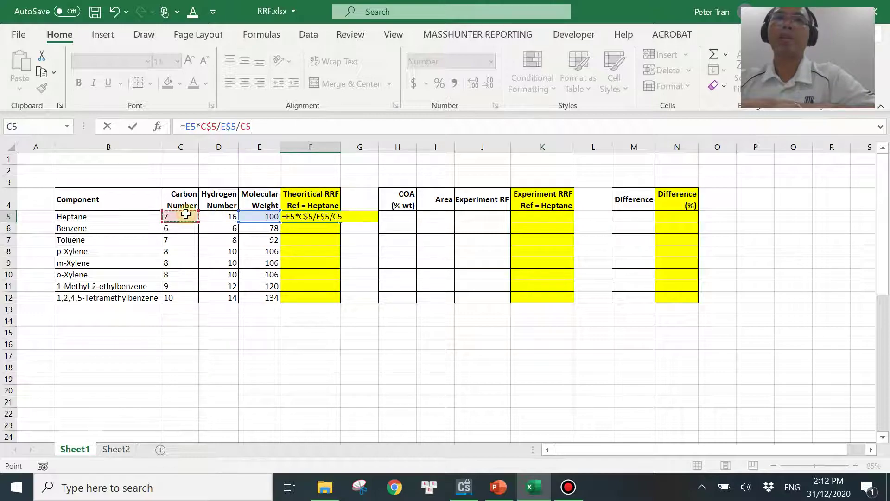
{"action": "key", "text": "Return"}
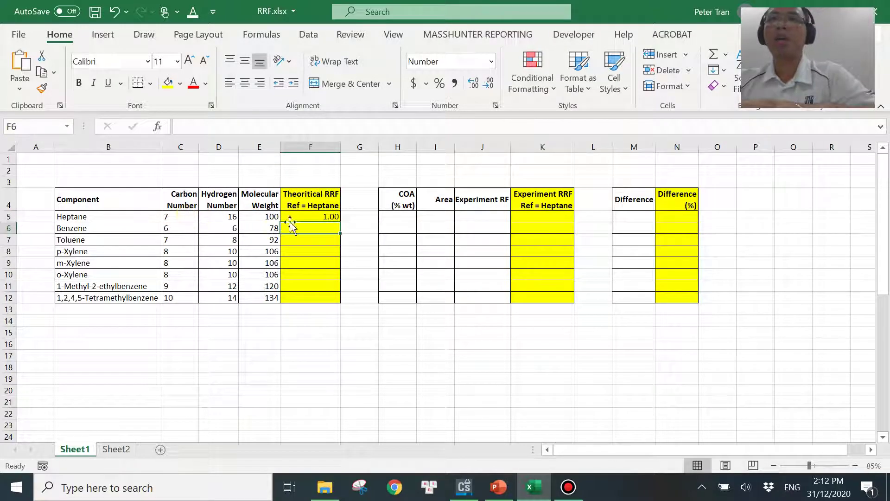
{"action": "left_click", "coordinate": [316, 217]}
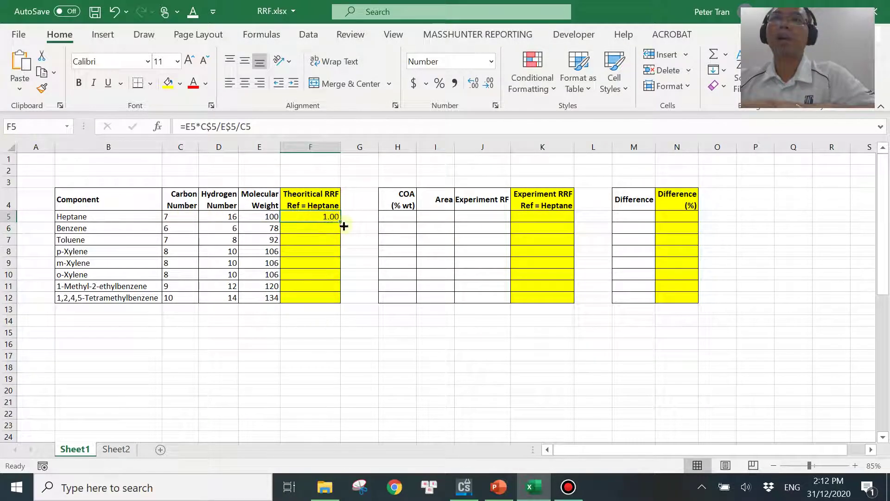
{"action": "left_click_drag", "start_coordinate": [343, 224], "coordinate": [341, 299]}
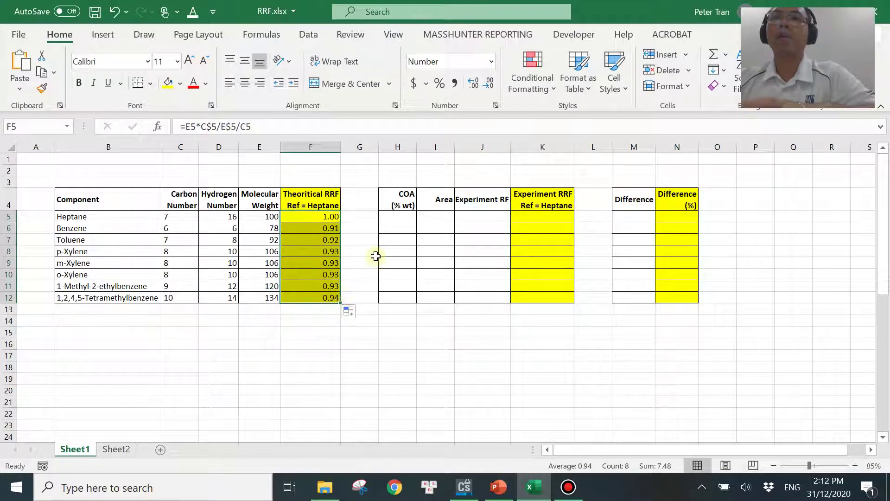
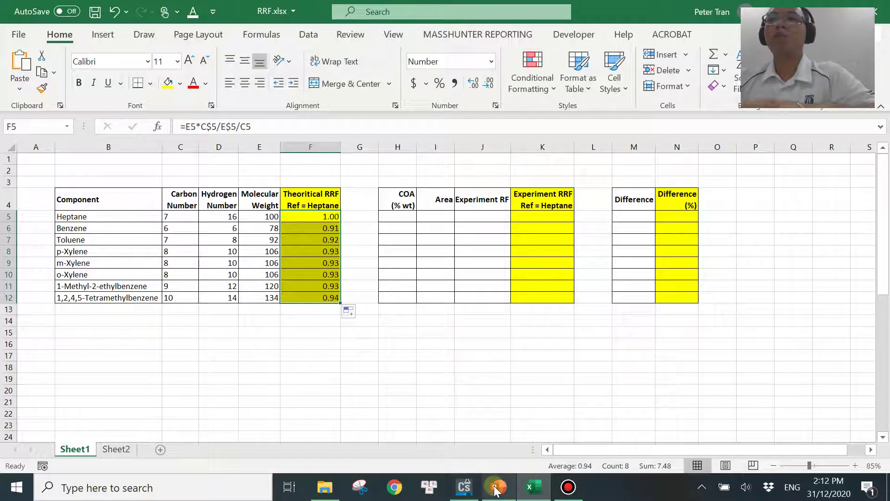
Consult Table 2 on slide 3 in PowerPoint, return to Excel, and show the theoretical RRFs in F5:F12 with three decimals
{"action": "left_click", "coordinate": [96, 306]}
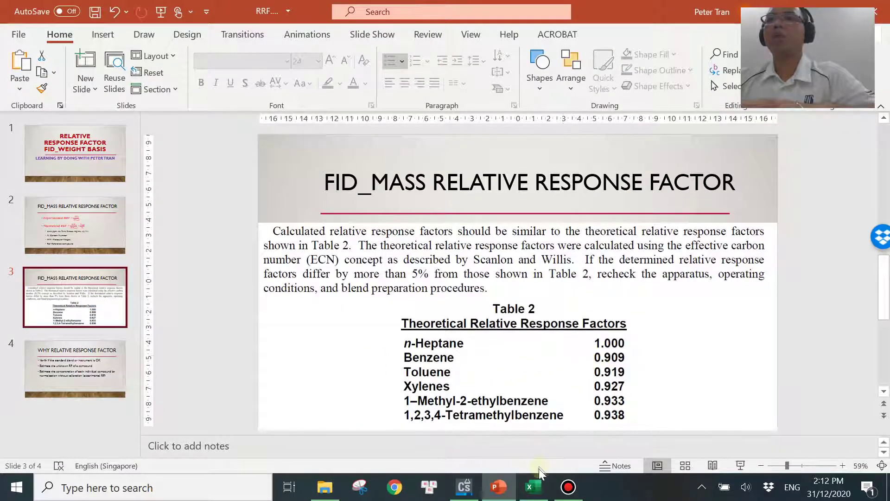
{"action": "left_click", "coordinate": [534, 487]}
{"action": "left_click", "coordinate": [474, 88]}
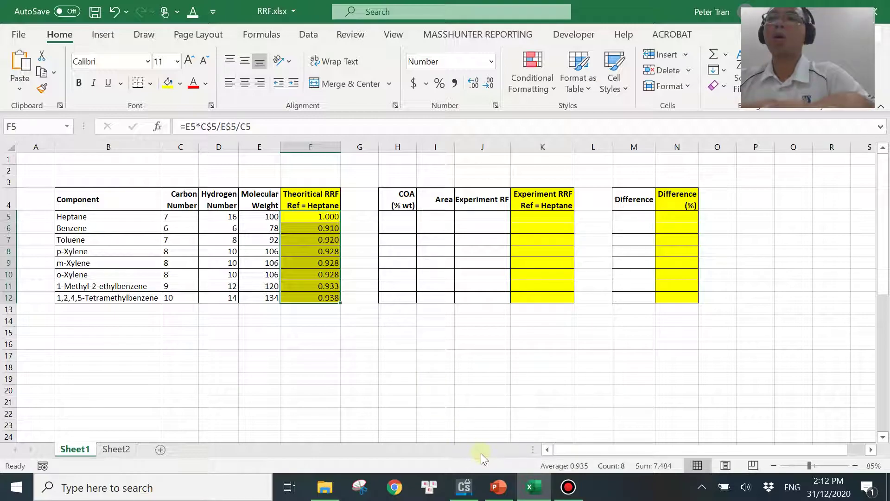
Compare the theoretical RRFs in column F with Table 2 on PowerPoint slide 3, and return to the Excel workbook
{"action": "left_click", "coordinate": [304, 297]}
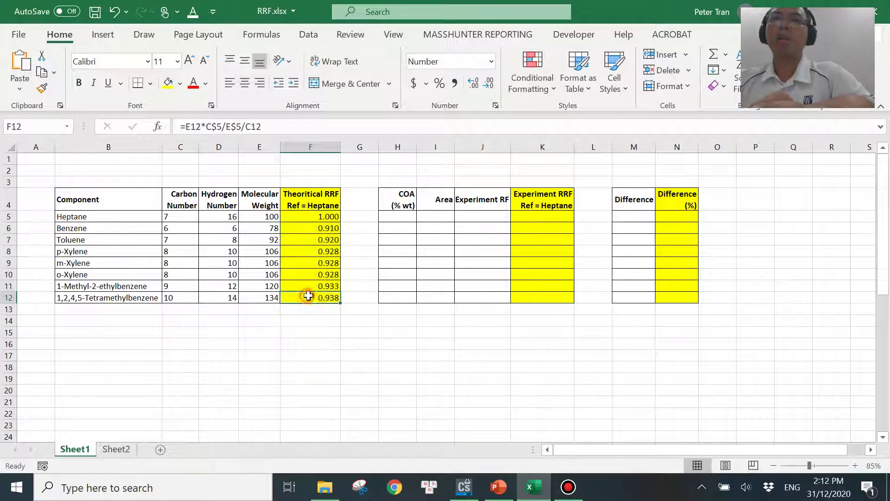
{"action": "left_click", "coordinate": [499, 487]}
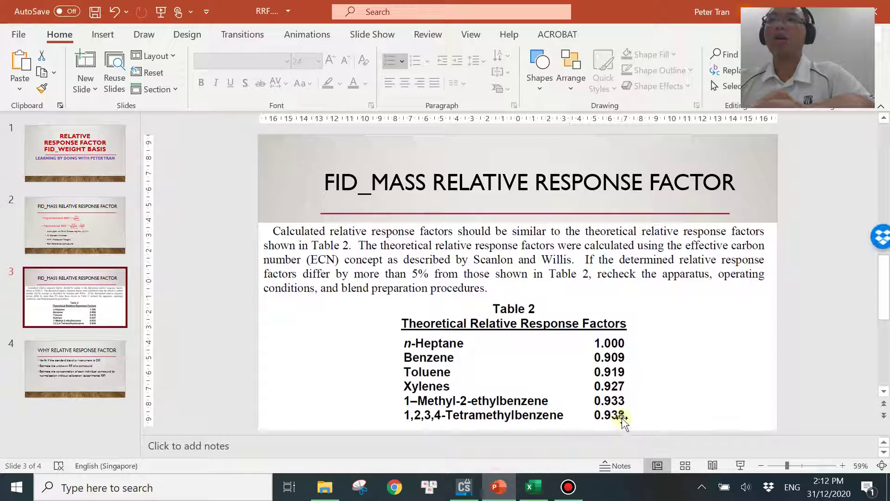
{"action": "key", "text": "alt+Tab"}
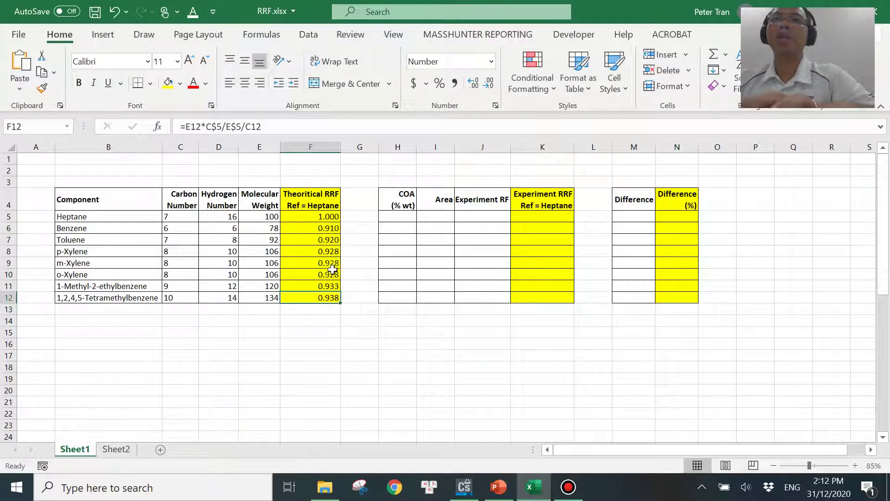
{"action": "left_click", "coordinate": [496, 488]}
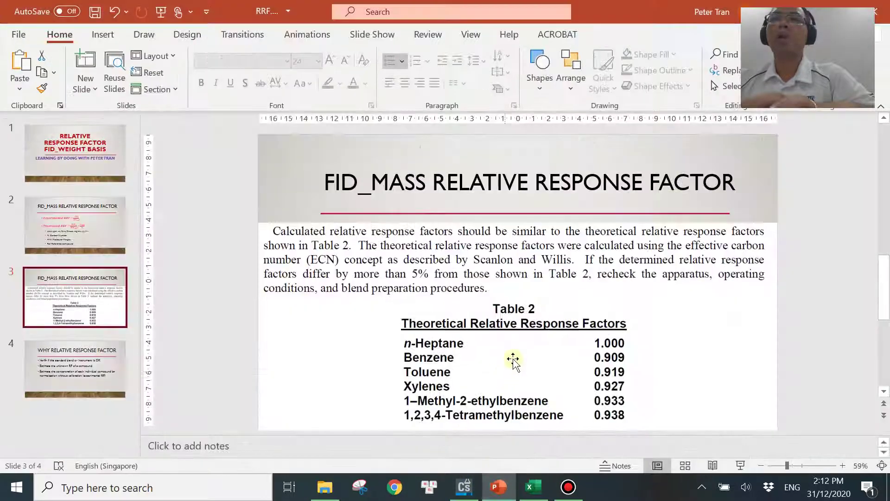
{"action": "left_click", "coordinate": [492, 490]}
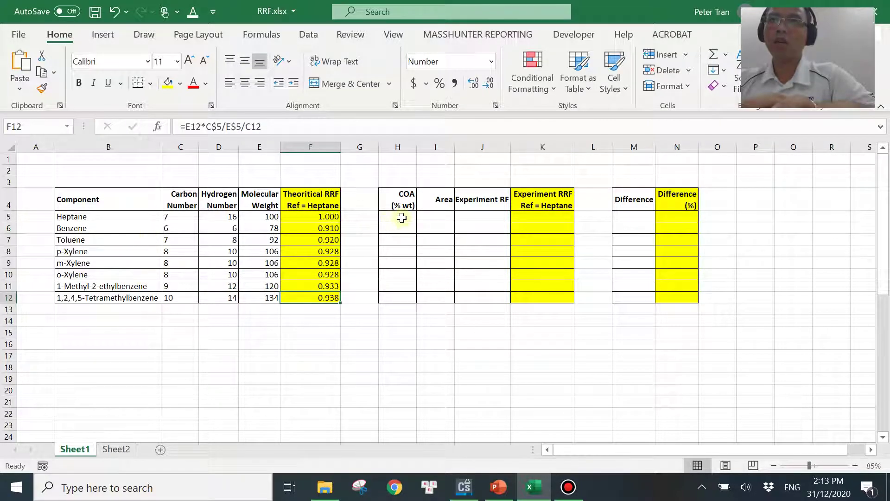
Switch to ChemStation Data Analysis to examine the calibration table and the integration peak areas, and return to Excel
{"action": "left_click_drag", "start_coordinate": [402, 217], "coordinate": [392, 298]}
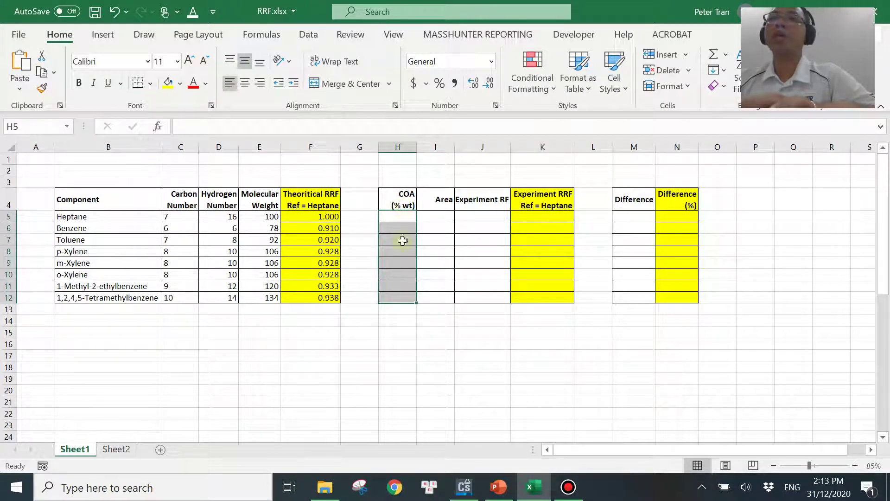
{"action": "left_click", "coordinate": [424, 364]}
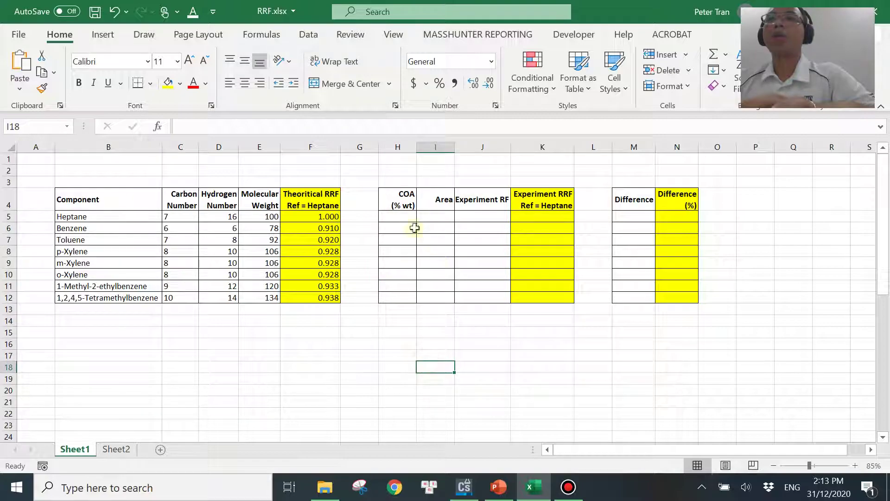
{"action": "left_click", "coordinate": [470, 492]}
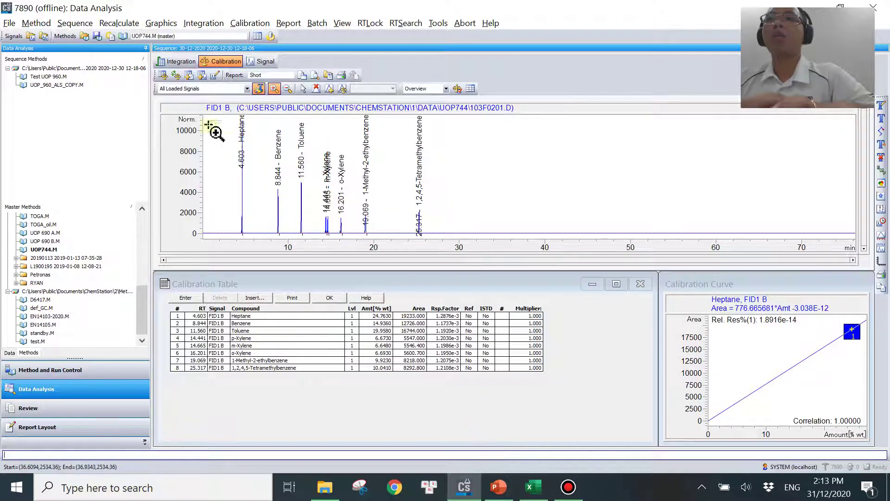
{"action": "left_click", "coordinate": [176, 61]}
{"action": "left_click", "coordinate": [345, 304]}
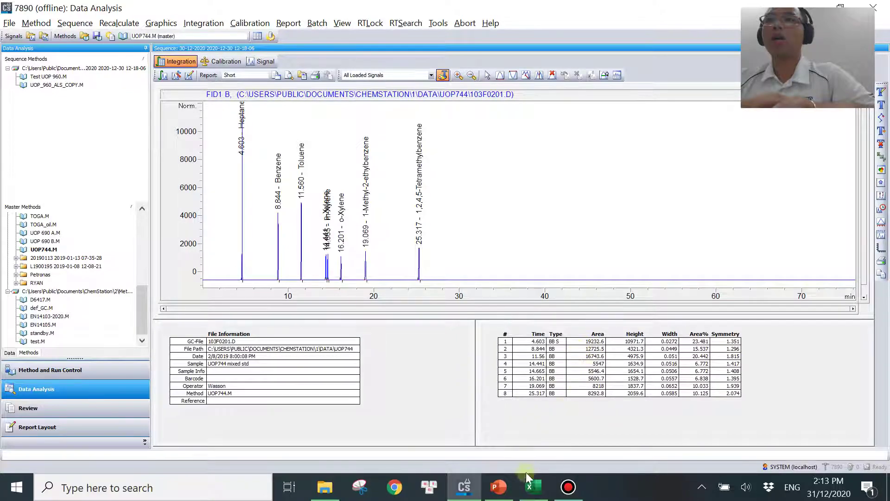
{"action": "left_click", "coordinate": [533, 487]}
{"action": "left_click_drag", "start_coordinate": [435, 217], "coordinate": [434, 309]}
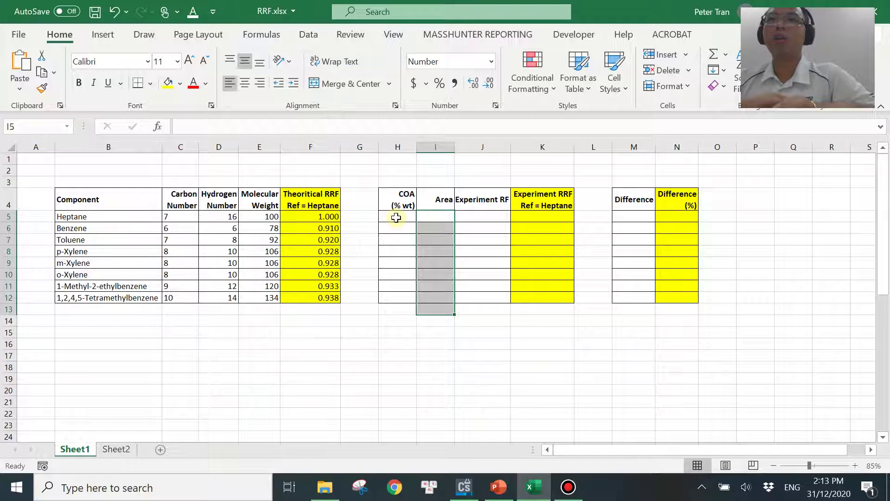
{"action": "left_click_drag", "start_coordinate": [396, 217], "coordinate": [395, 297]}
{"action": "left_click", "coordinate": [333, 355]}
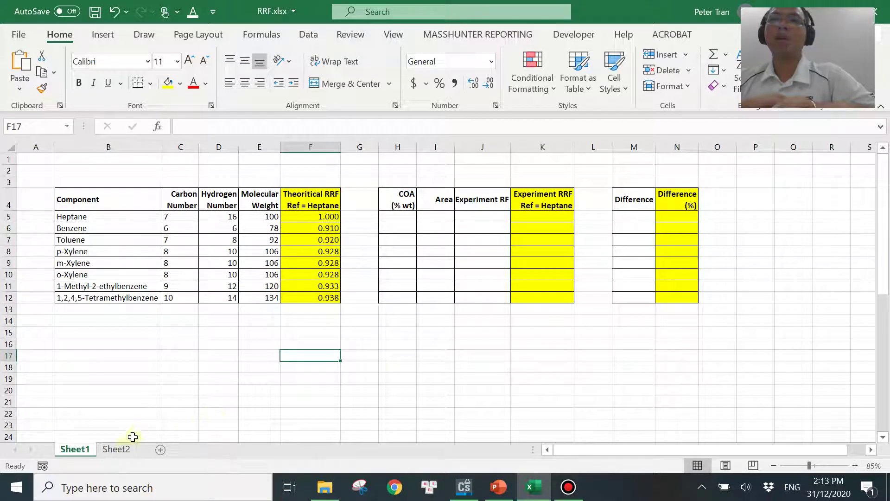
Copy the COA and Area values in D4:E11 of Sheet2 and paste them into H5:I12 of Sheet1
{"action": "left_click", "coordinate": [117, 449]}
{"action": "left_click", "coordinate": [297, 218]}
{"action": "left_click_drag", "start_coordinate": [178, 216], "coordinate": [218, 312]}
{"action": "key", "text": "ctrl+c"}
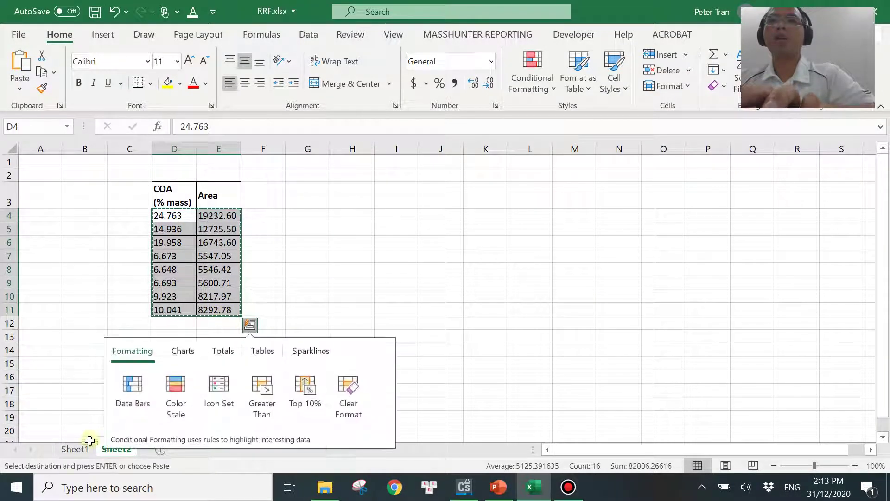
{"action": "left_click", "coordinate": [74, 449]}
{"action": "left_click", "coordinate": [397, 218]}
{"action": "key", "text": "ctrl+v"}
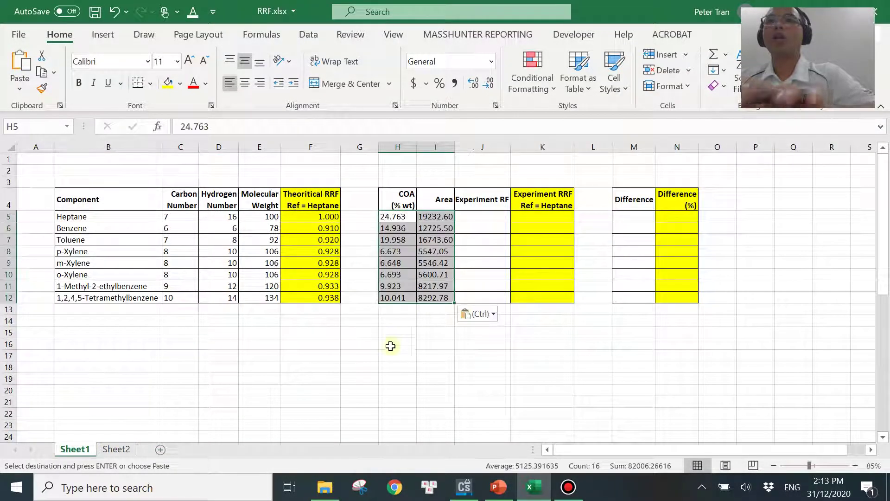
Correct the header in J4 to "Experimental RF" and fit the width of column J to its content
{"action": "left_click", "coordinate": [485, 218]}
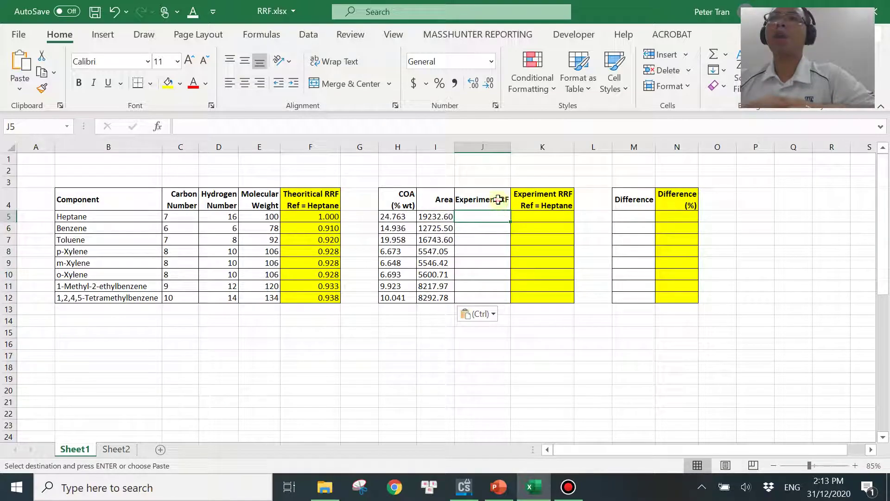
{"action": "double_click", "coordinate": [498, 199]}
{"action": "type", "text": "al"}
{"action": "key", "text": "Return"}
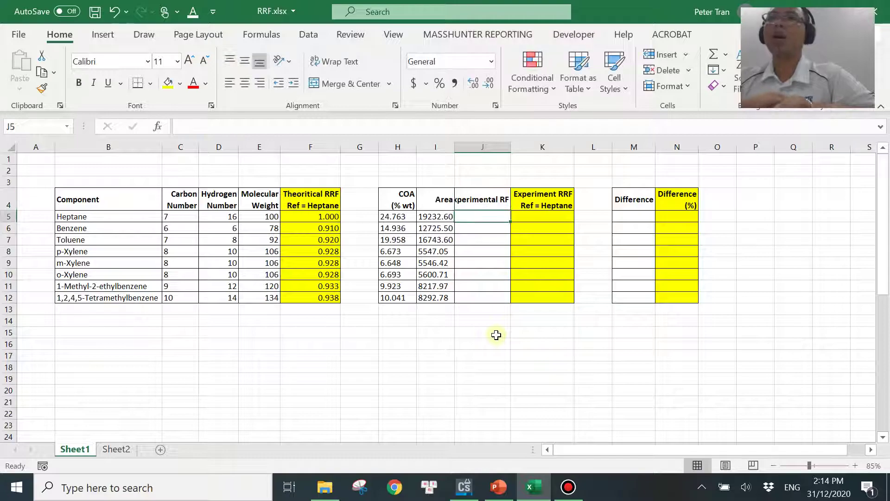
{"action": "double_click", "coordinate": [511, 147]}
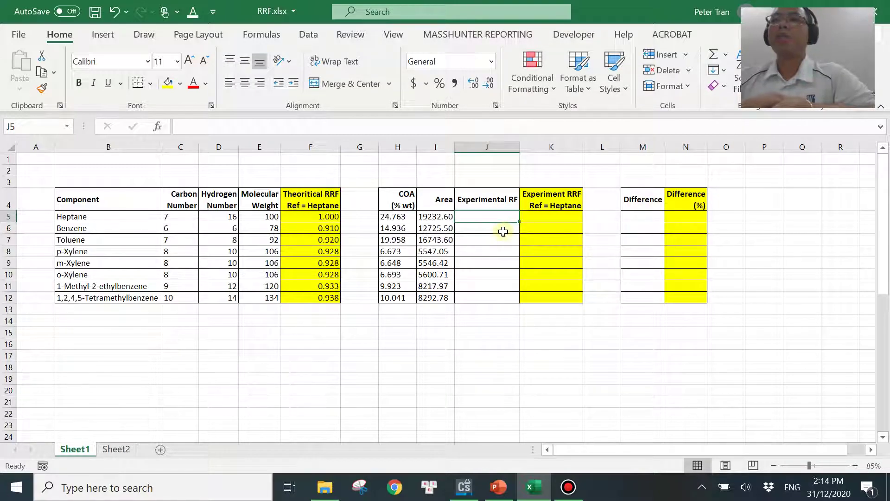
Calculate the experimental RF in J5 with =H5/I5 and fill the formula down to J12
{"action": "type", "text": "="}
{"action": "left_click", "coordinate": [392, 218]}
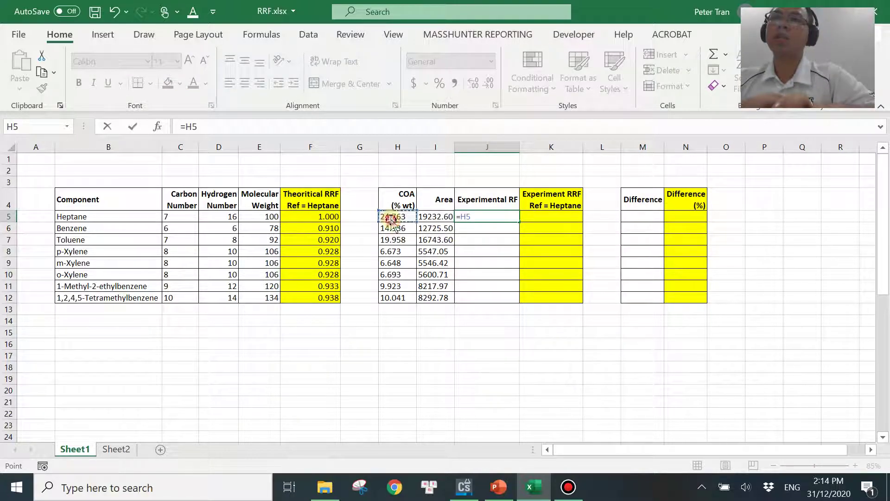
{"action": "type", "text": "/"}
{"action": "left_click", "coordinate": [433, 216]}
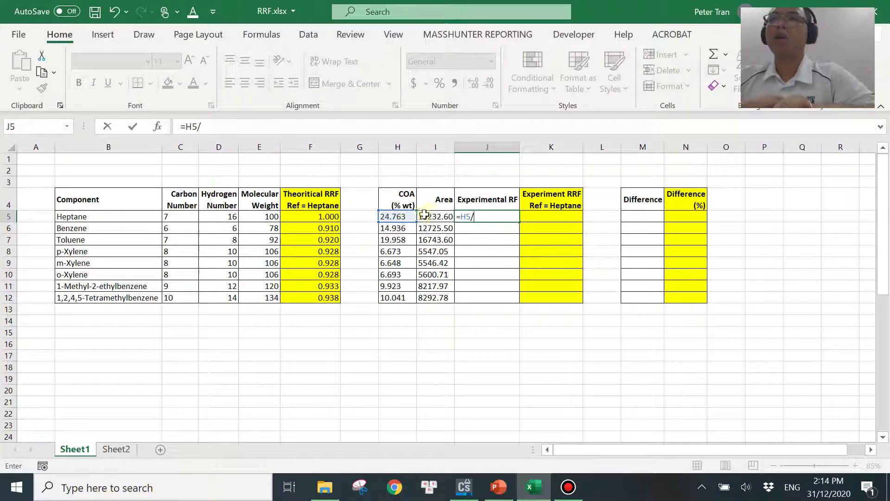
{"action": "key", "text": "Return"}
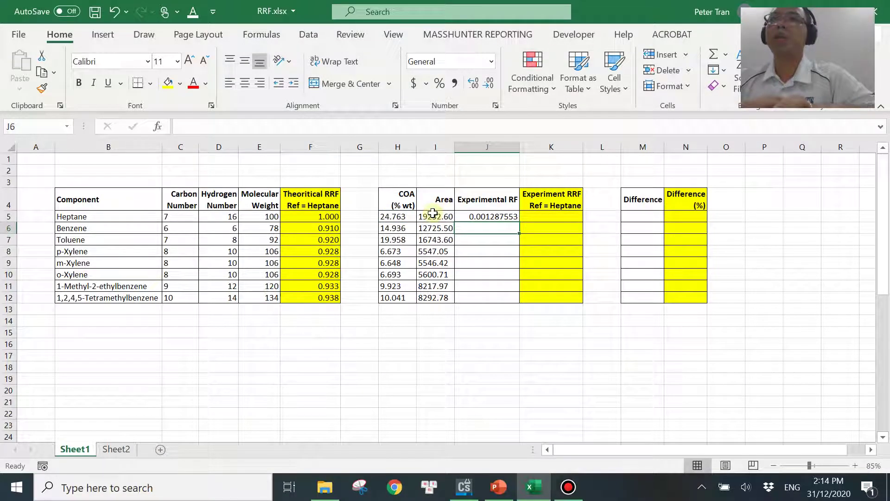
{"action": "left_click", "coordinate": [499, 216]}
{"action": "left_click_drag", "start_coordinate": [519, 221], "coordinate": [522, 305]}
{"action": "left_click", "coordinate": [605, 216]}
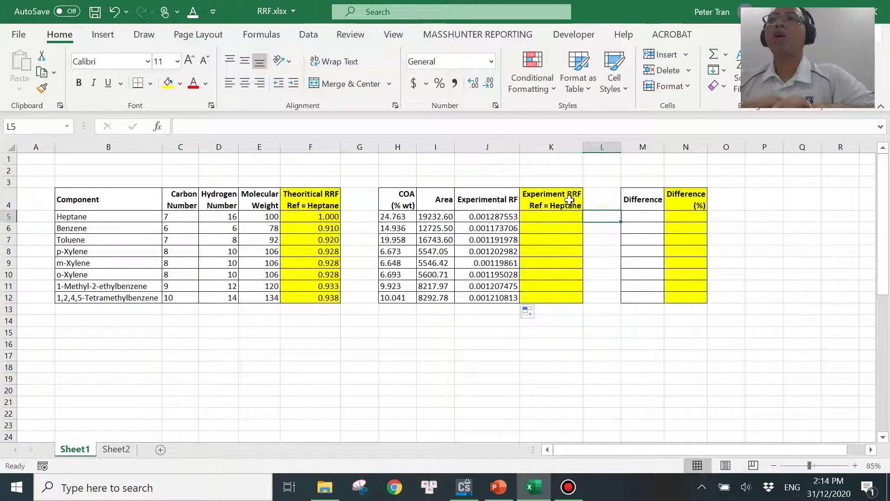
Correct the header in K4 to "Experimental RRF Ref = Heptane" and widen column K so that "Experimental RRF" fits on one line
{"action": "double_click", "coordinate": [567, 193]}
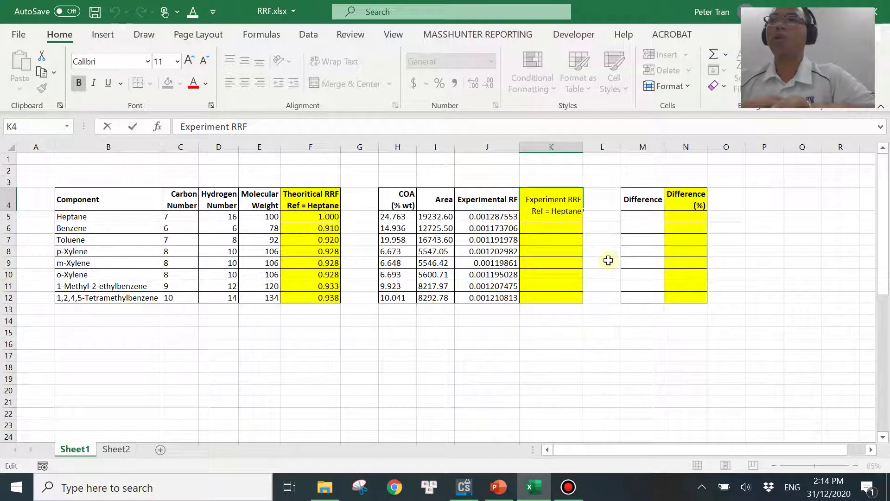
{"action": "type", "text": "al"}
{"action": "key", "text": "Return"}
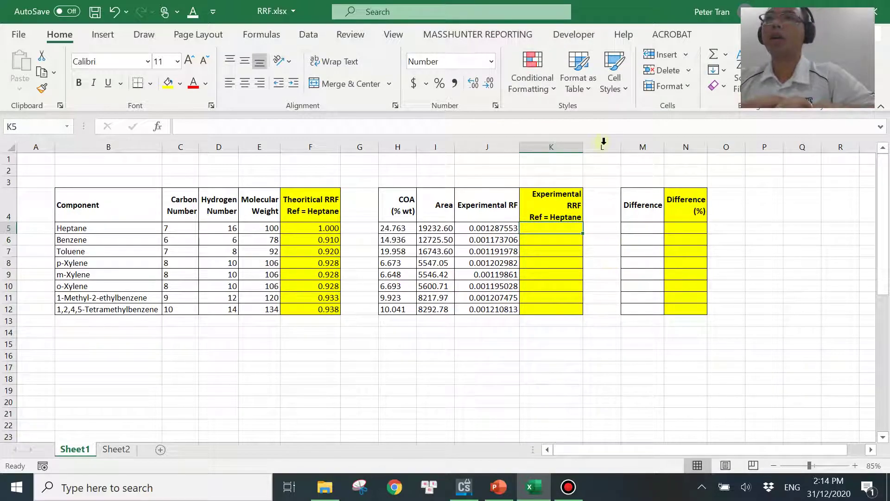
{"action": "double_click", "coordinate": [587, 147]}
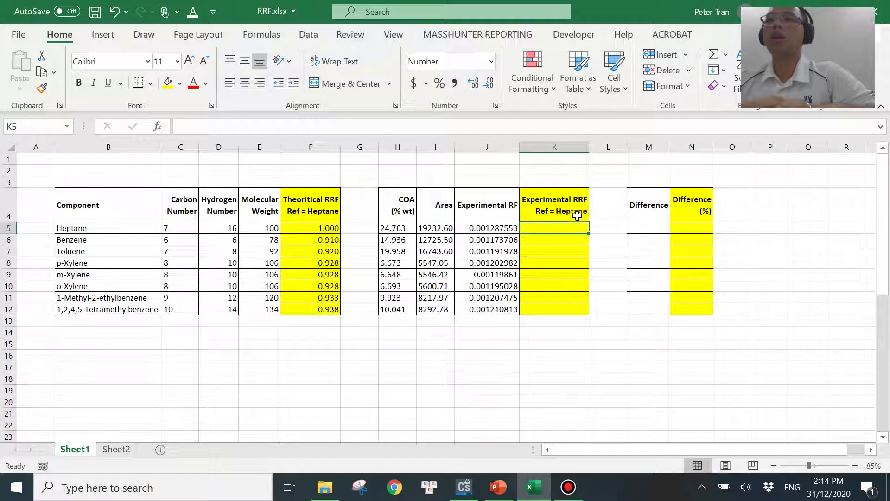
Begin a formula in K5, consult the Experimental RRF equation on slide 2 in PowerPoint, and return to the Excel workbook
{"action": "type", "text": "="}
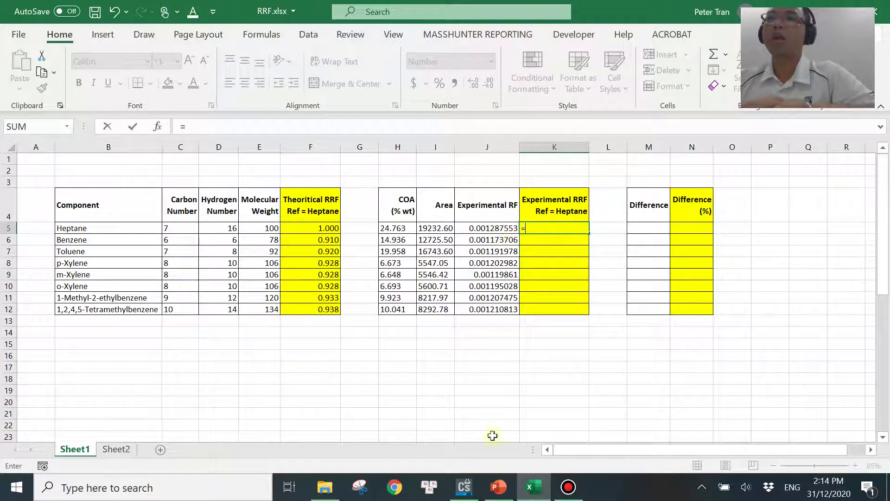
{"action": "left_click", "coordinate": [499, 487]}
{"action": "left_click", "coordinate": [99, 238]}
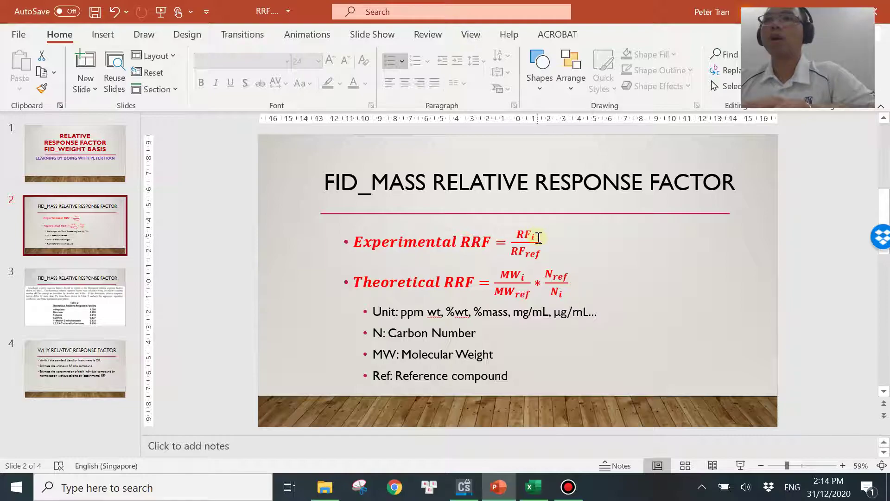
{"action": "left_click", "coordinate": [534, 487]}
Complete the K5 formula as =J5/J$5, fill it down to K12, and show the experimental RRFs with three decimals
{"action": "left_click", "coordinate": [500, 227]}
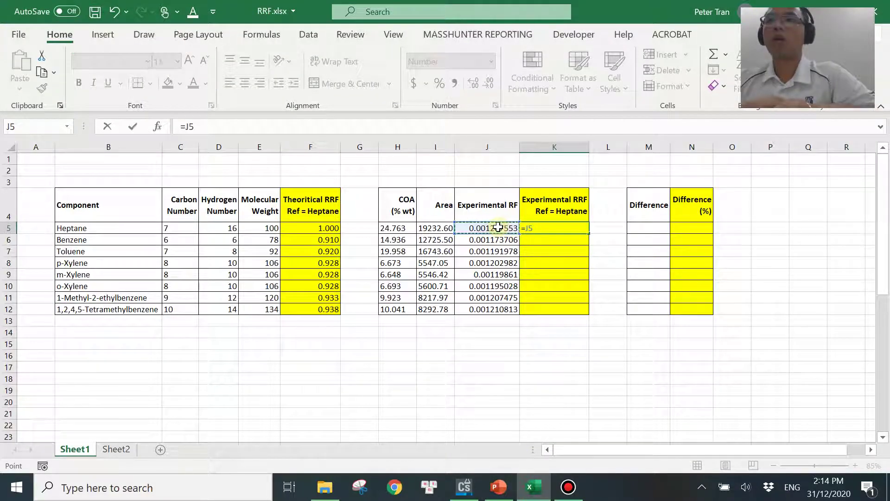
{"action": "type", "text": "/"}
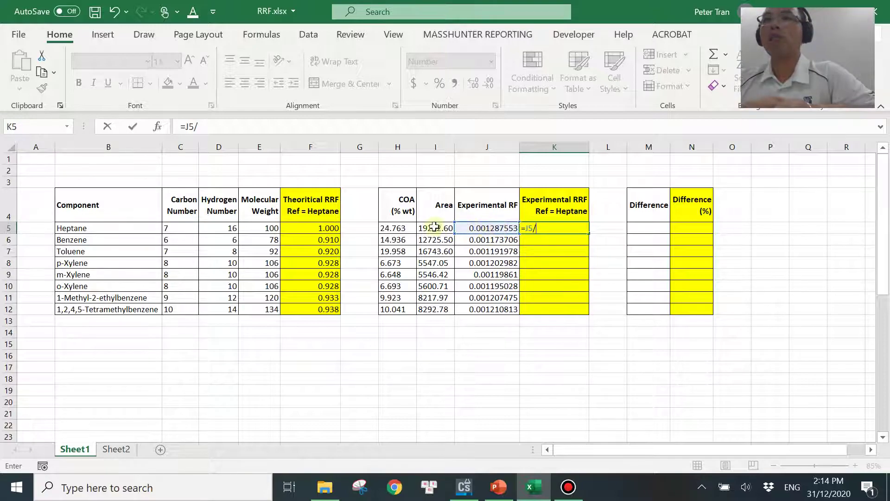
{"action": "left_click", "coordinate": [489, 228]}
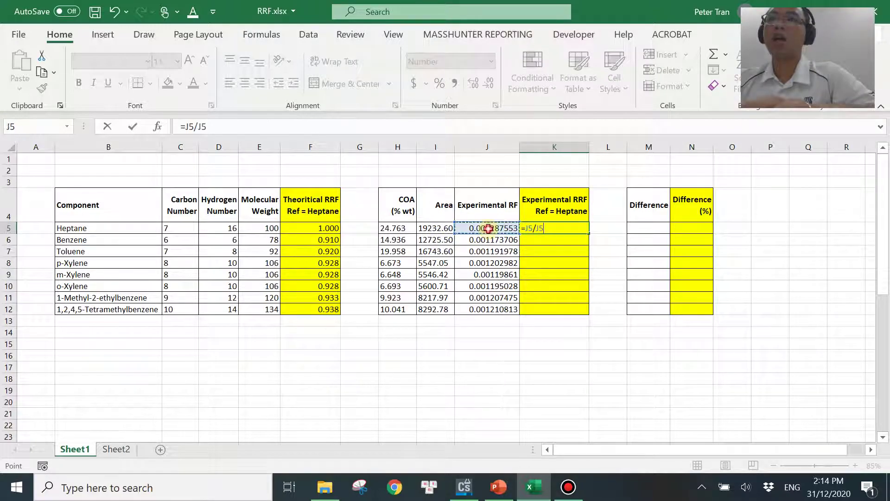
{"action": "left_click", "coordinate": [208, 126]}
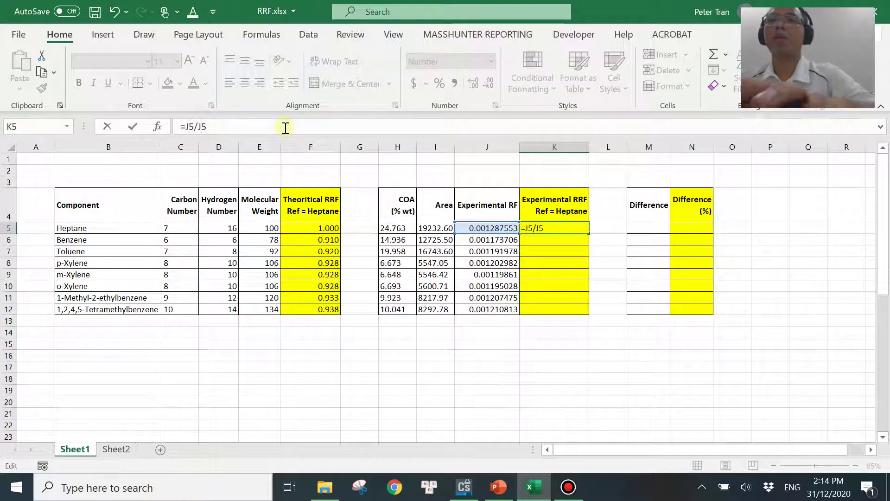
{"action": "type", "text": "$"}
{"action": "key", "text": "Return"}
{"action": "left_click", "coordinate": [568, 227]}
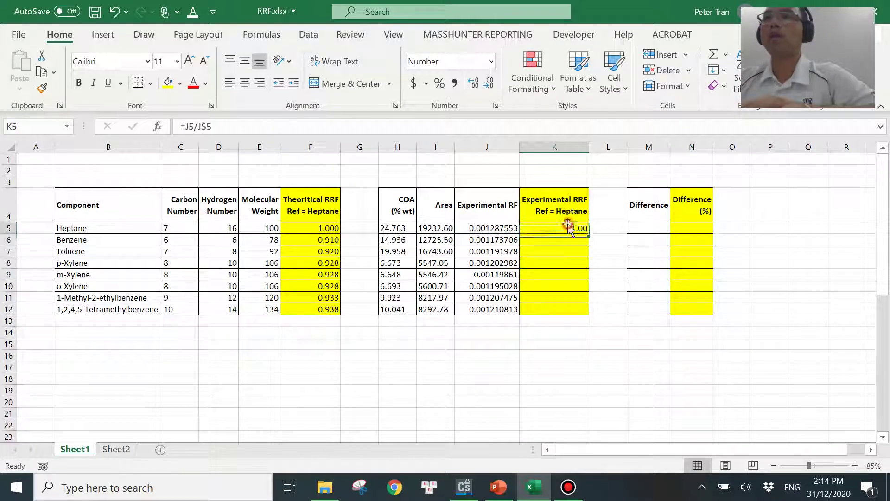
{"action": "left_click_drag", "start_coordinate": [588, 235], "coordinate": [582, 315]}
{"action": "left_click", "coordinate": [474, 90]}
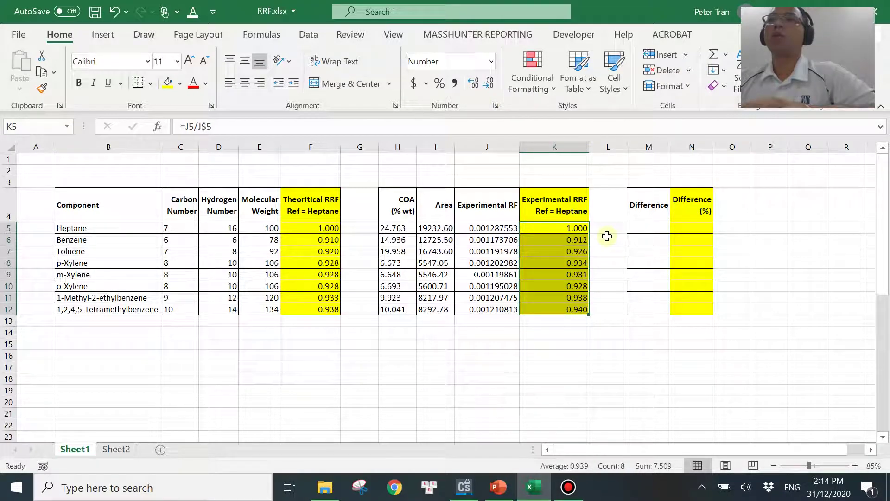
Calculate the difference between theoretical and experimental RRF in M5 with =F5-K5 and fill it down to M12
{"action": "left_click", "coordinate": [648, 229]}
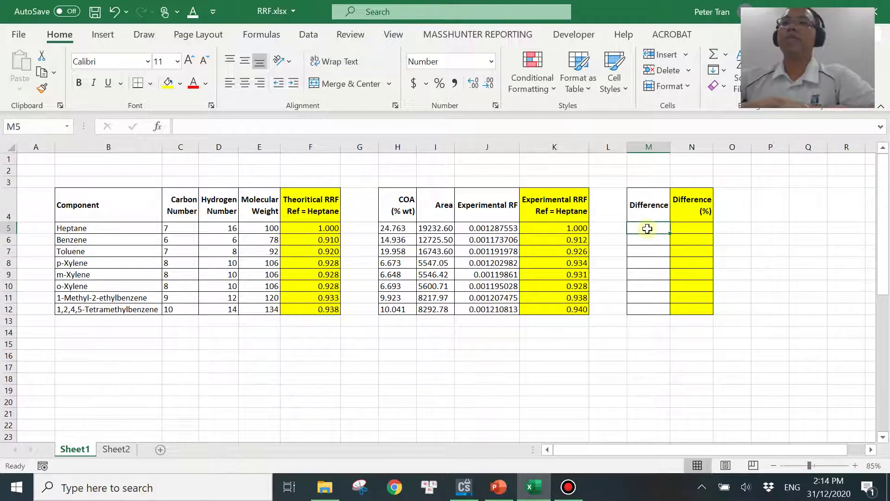
{"action": "type", "text": "="}
{"action": "left_click", "coordinate": [322, 229]}
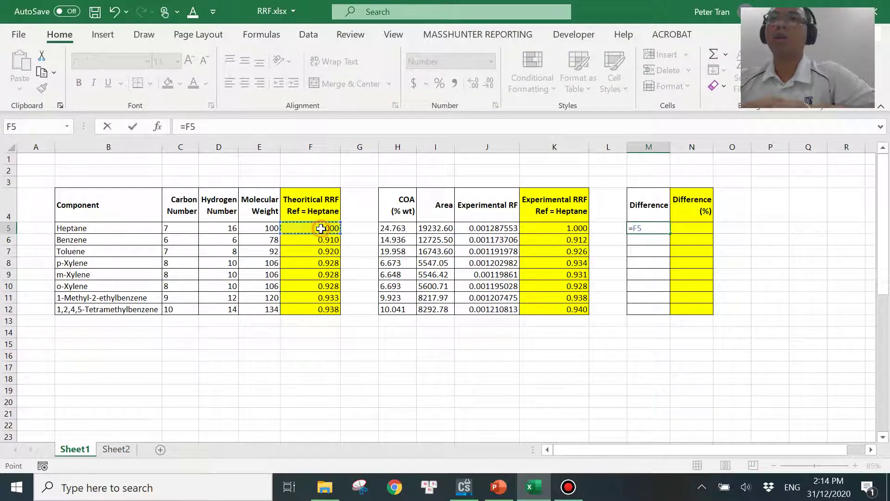
{"action": "left_click", "coordinate": [556, 227]}
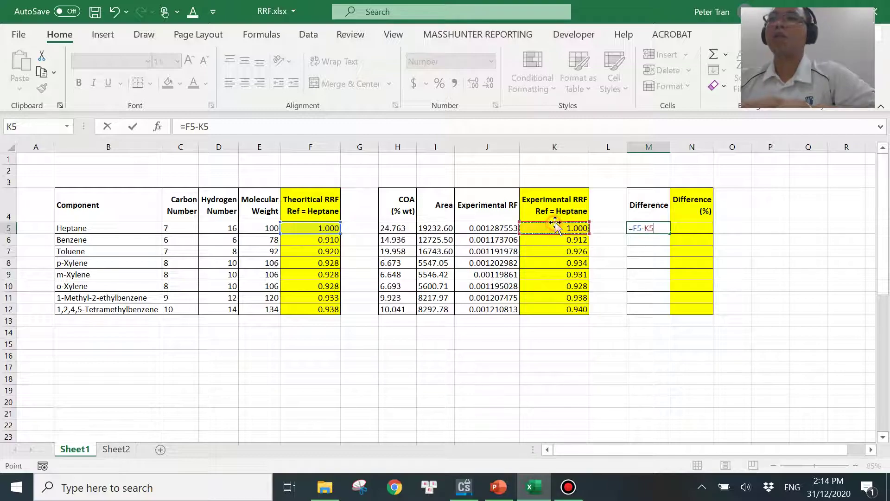
{"action": "key", "text": "Return"}
{"action": "left_click", "coordinate": [658, 228]}
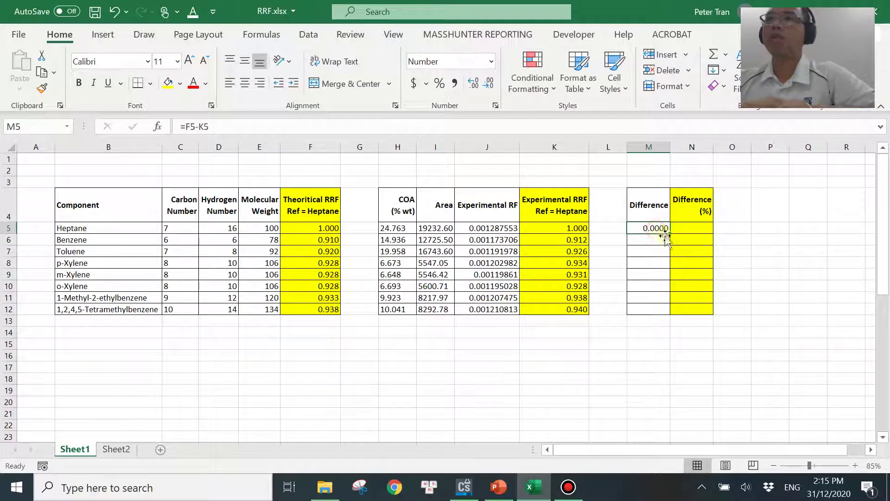
{"action": "left_click_drag", "start_coordinate": [671, 234], "coordinate": [659, 310]}
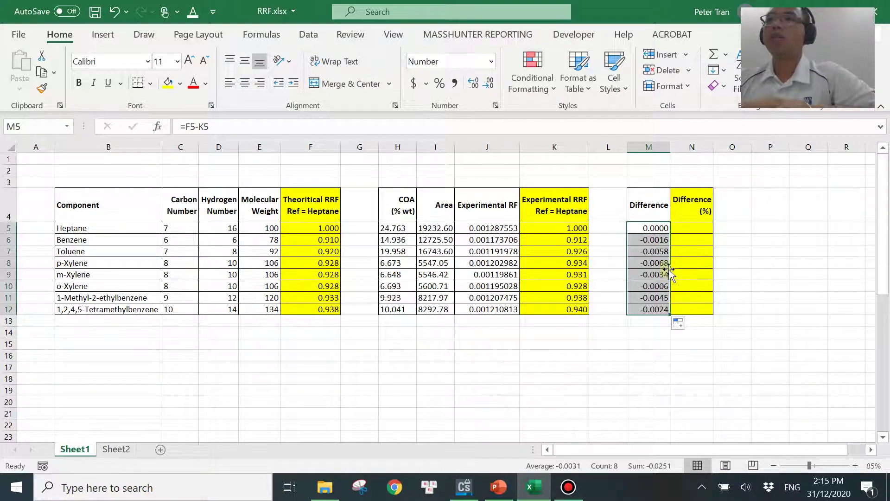
Calculate the percentage difference in N5 with =M5/F5 and fill the formula down to N12
{"action": "left_click", "coordinate": [690, 227]}
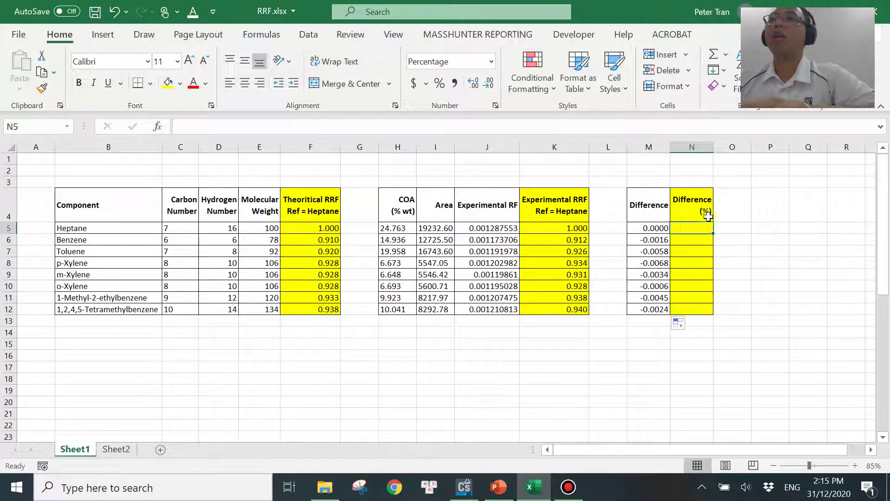
{"action": "type", "text": "="}
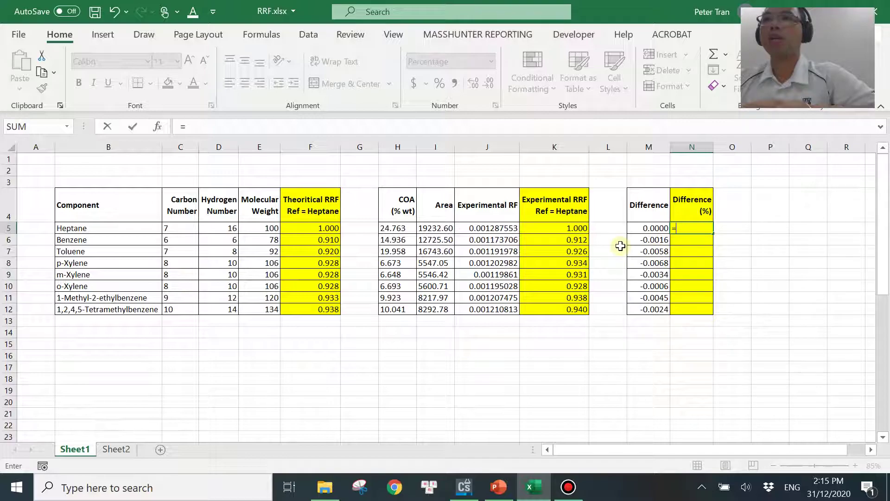
{"action": "left_click", "coordinate": [657, 229]}
{"action": "type", "text": "/"}
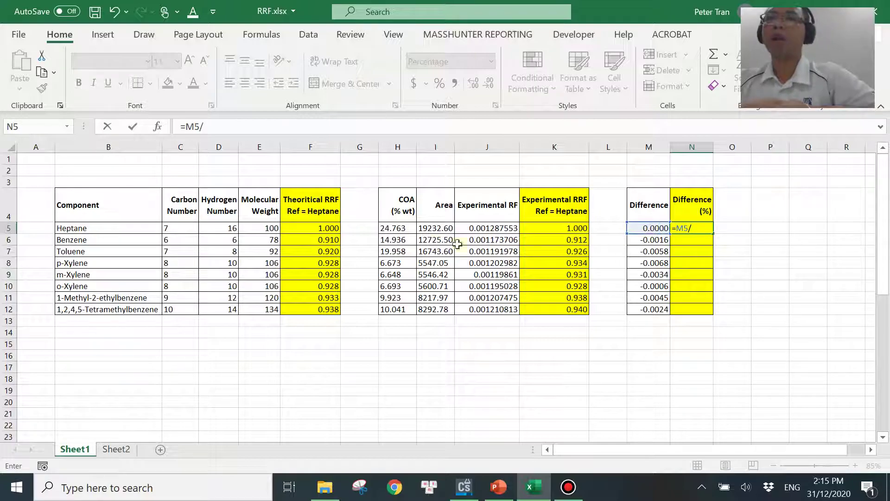
{"action": "left_click", "coordinate": [321, 231]}
{"action": "key", "text": "Return"}
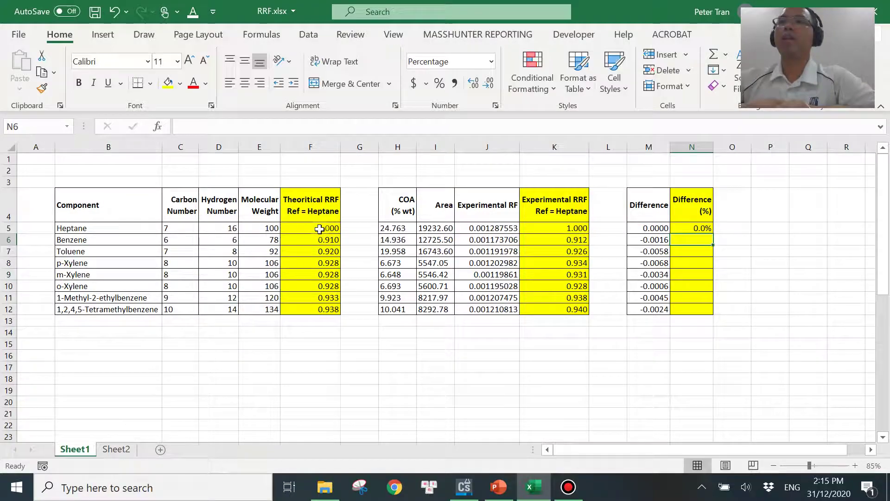
{"action": "left_click", "coordinate": [702, 228]}
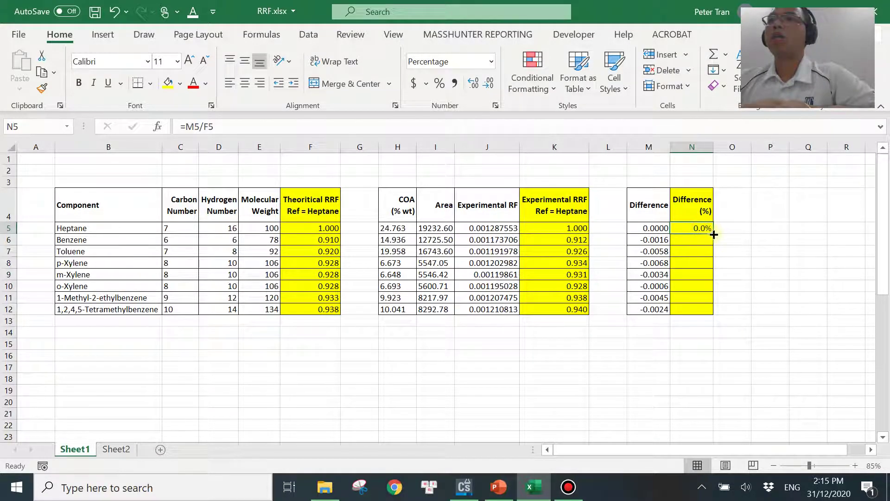
{"action": "left_click_drag", "start_coordinate": [718, 242], "coordinate": [712, 312]}
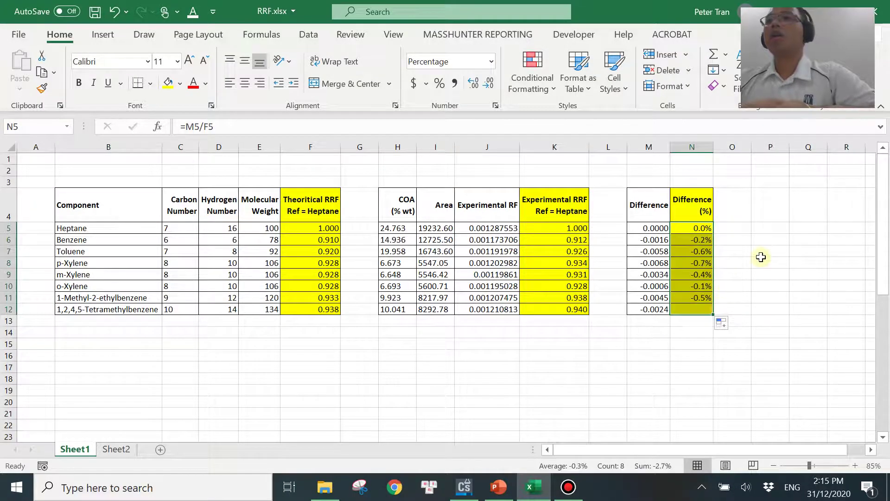
{"action": "left_click", "coordinate": [761, 258]}
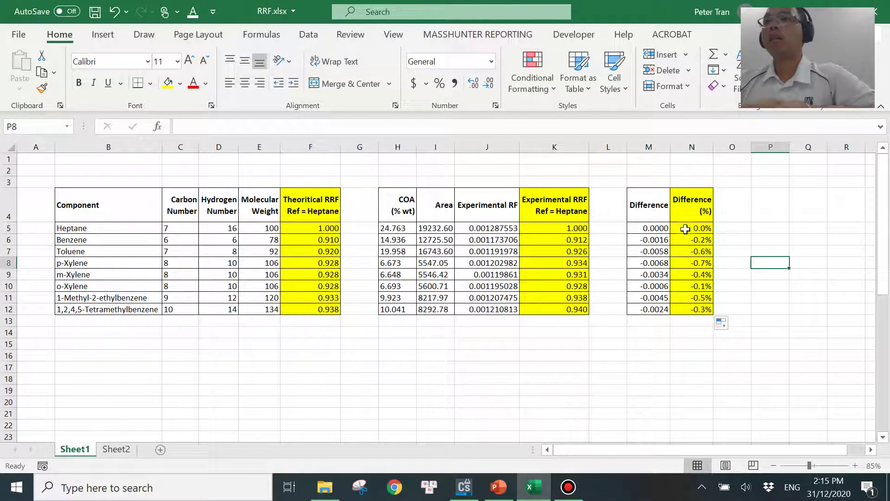
Review the percentage differences in N5:N12 against the 5% criterion on PowerPoint slide 3, and return to the Excel workbook
{"action": "left_click_drag", "start_coordinate": [686, 229], "coordinate": [676, 307]}
{"action": "left_click", "coordinate": [739, 251]}
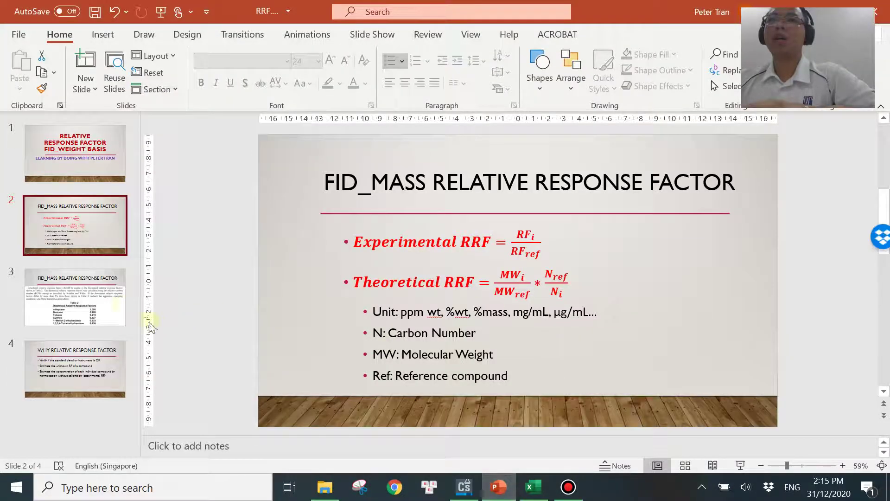
{"action": "key", "text": "Page_Down"}
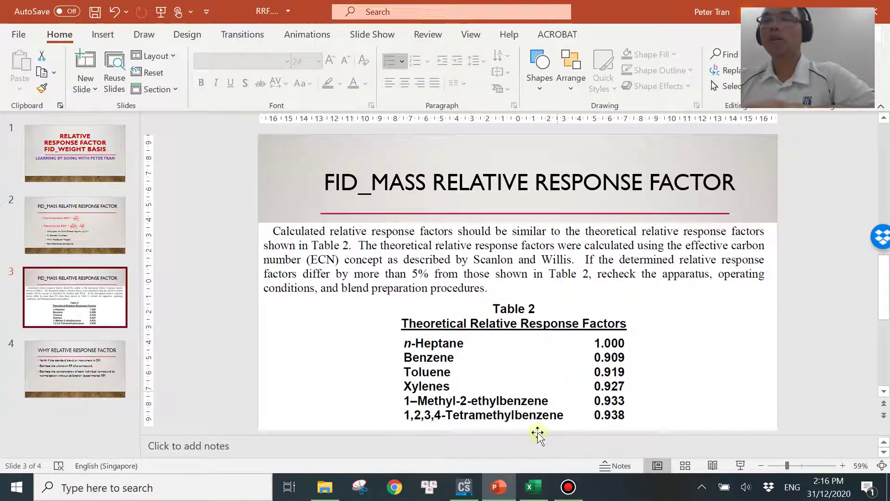
{"action": "left_click", "coordinate": [534, 487]}
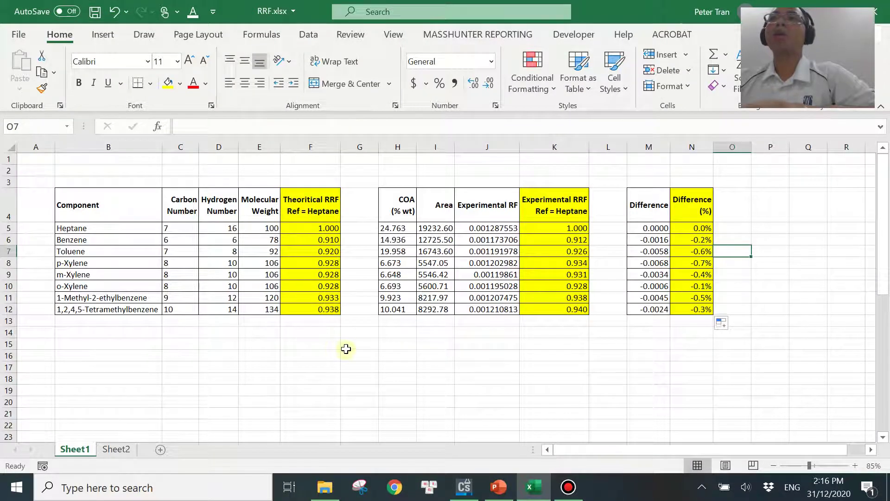